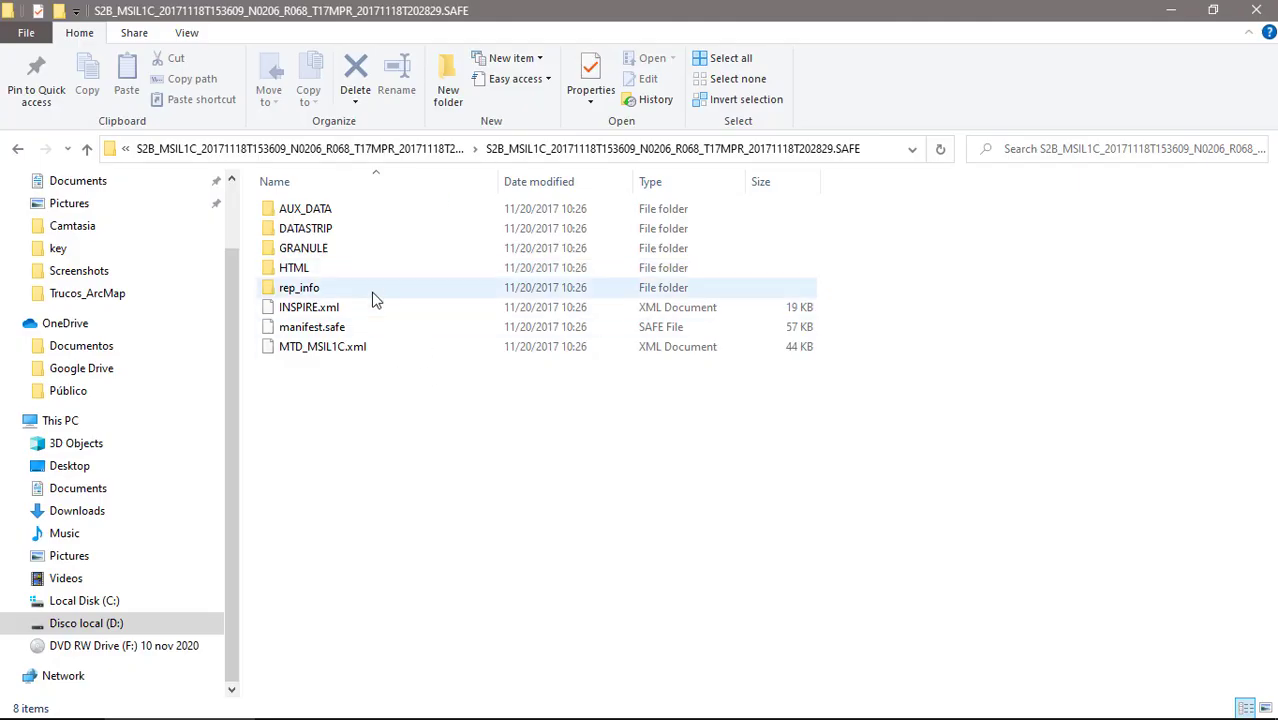
# Open the IMG_DATA folder inside the GRANULE folder's L1C_T17MPR_A003669_20171118T153646 subfolder.
pyautogui.doubleClick(315, 249)
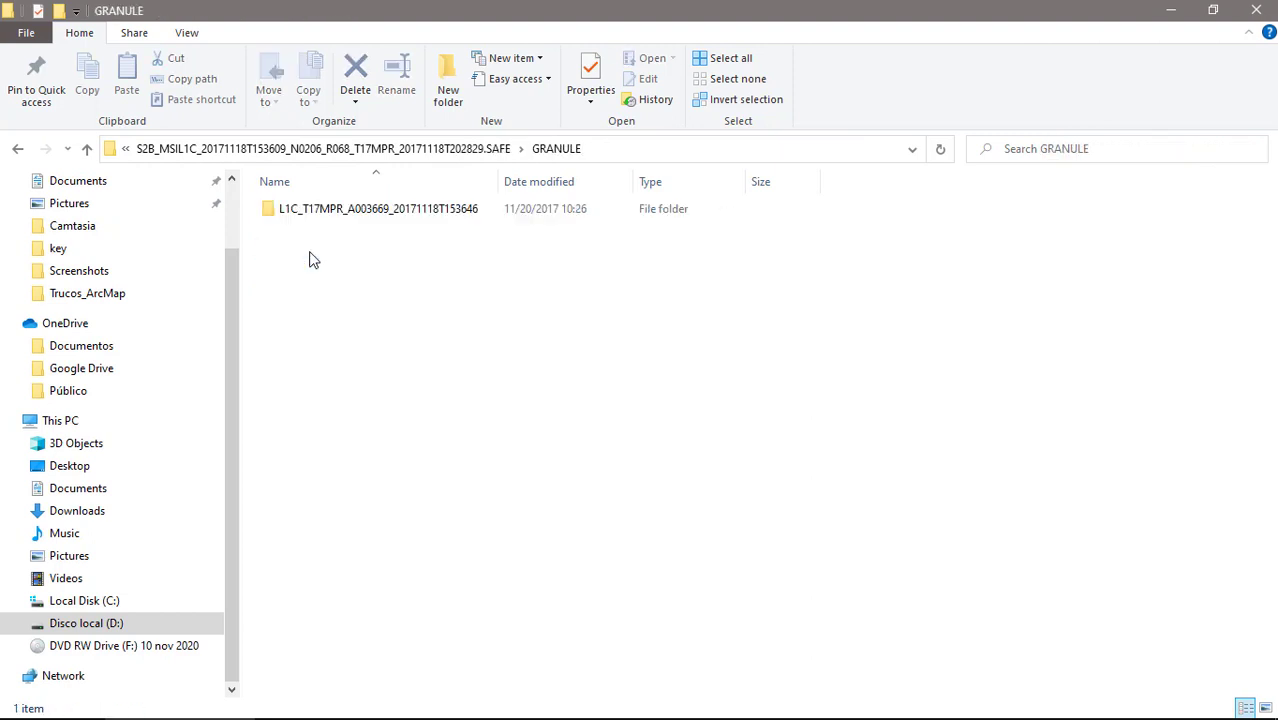
pyautogui.click(349, 216)
pyautogui.doubleClick(349, 216)
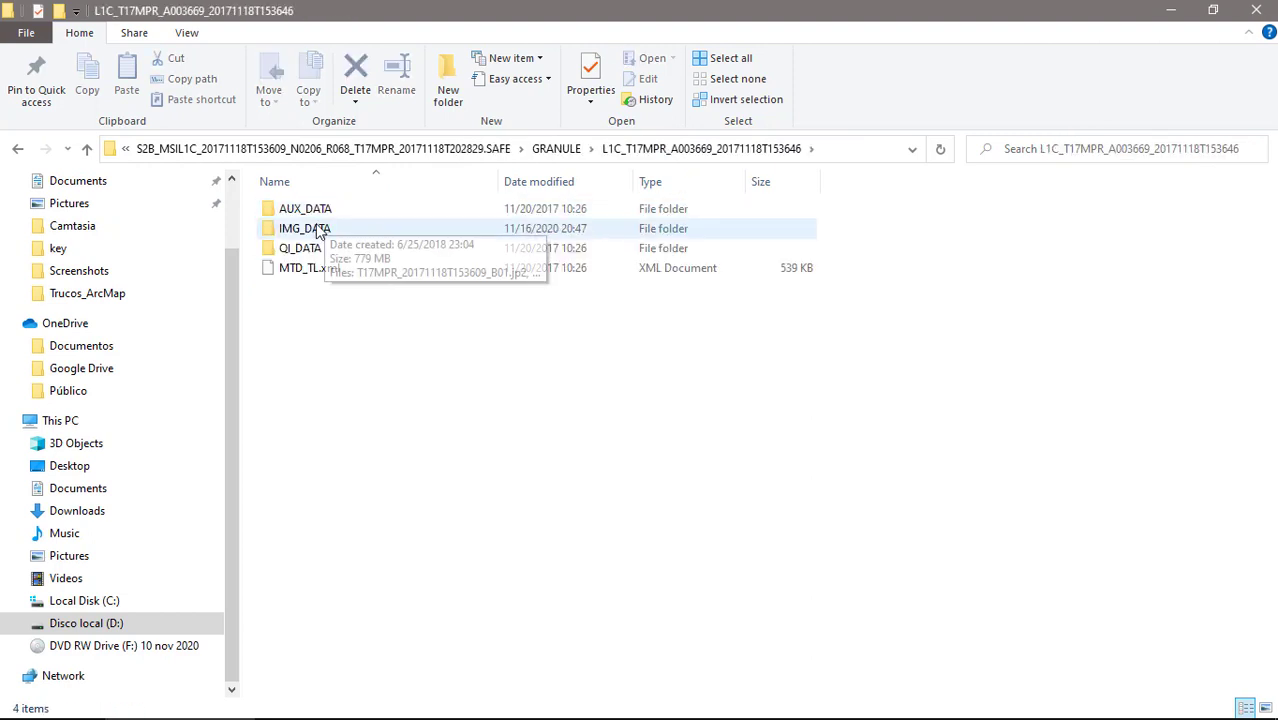
pyautogui.doubleClick(317, 229)
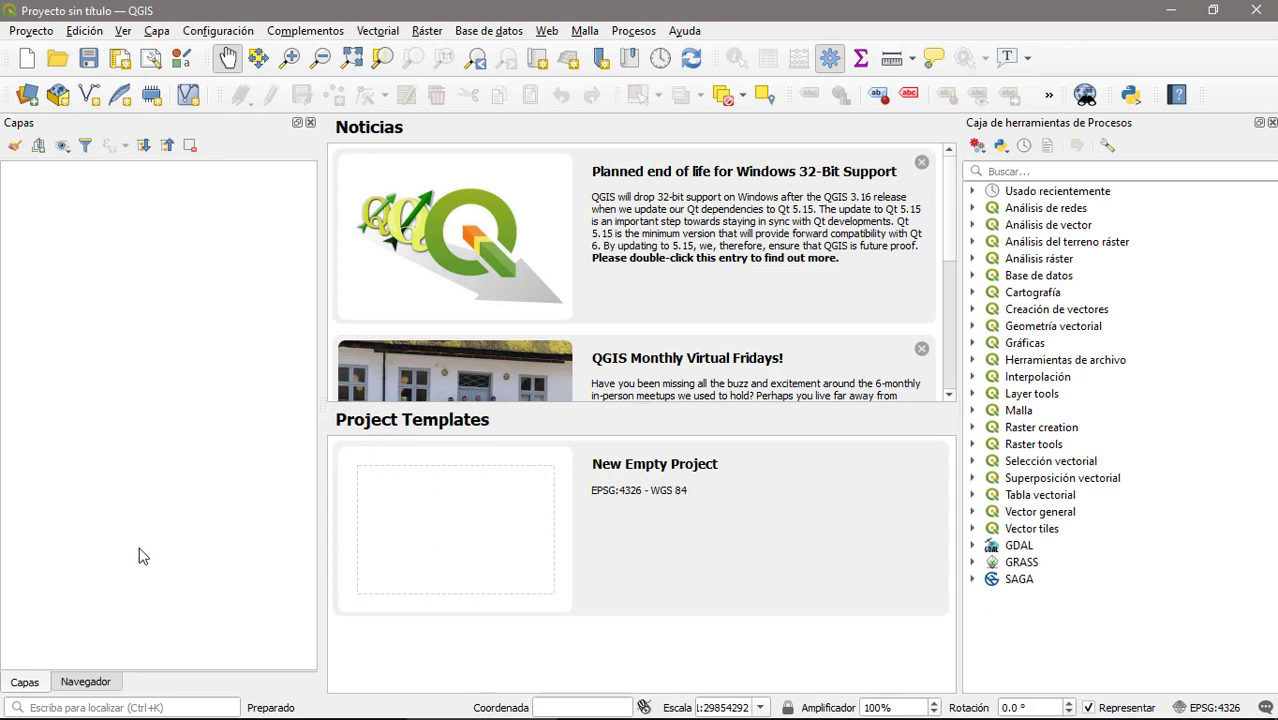
# Switch to QGIS and browse drive D: to the IMG_DATA folder of L1C_T17MPR_A003669_20171118T153646.
pyautogui.click(100, 686)
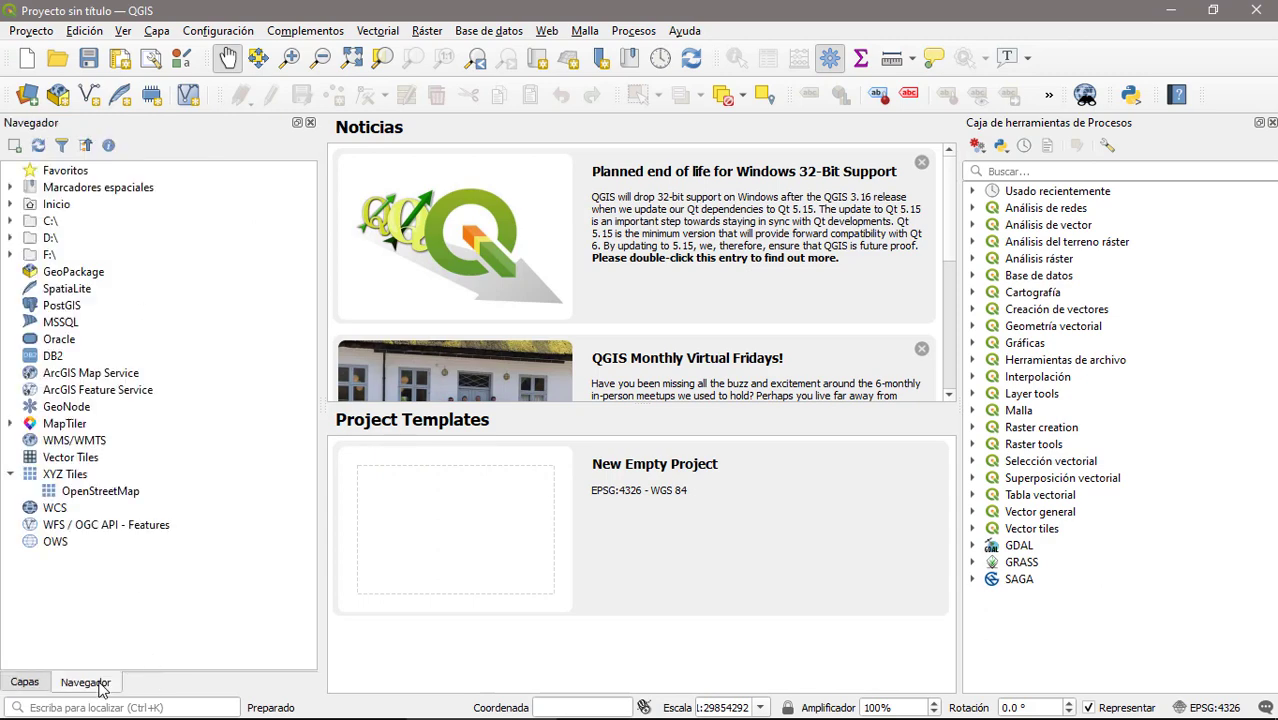
pyautogui.click(10, 239)
pyautogui.scroll(-5, 49, 404)
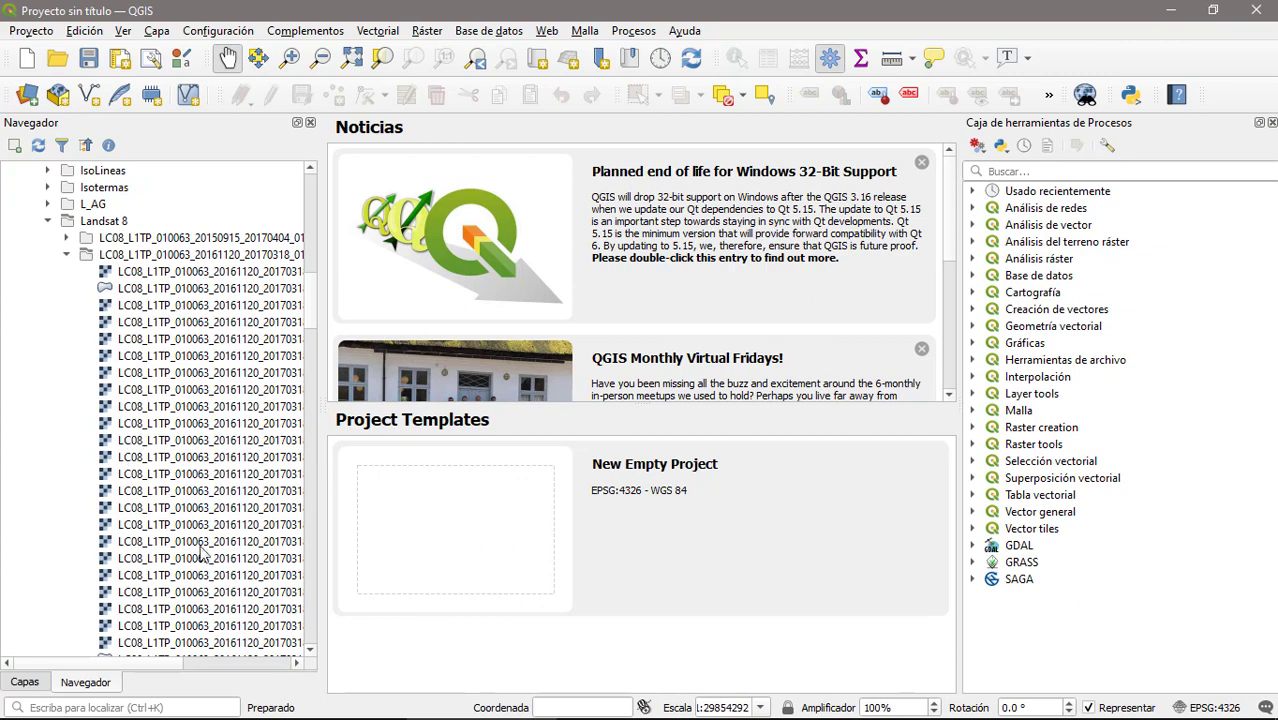
pyautogui.moveTo(312, 311); pyautogui.dragTo(329, 405)
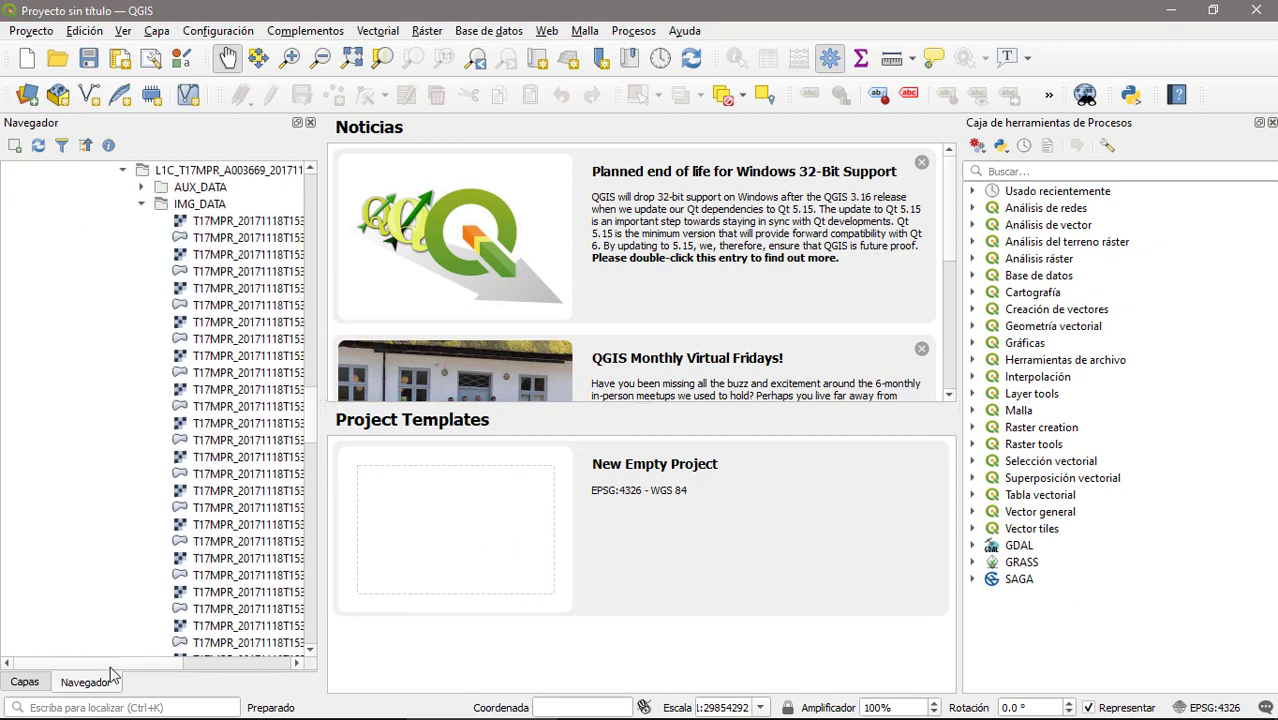
pyautogui.moveTo(115, 663); pyautogui.dragTo(190, 663)
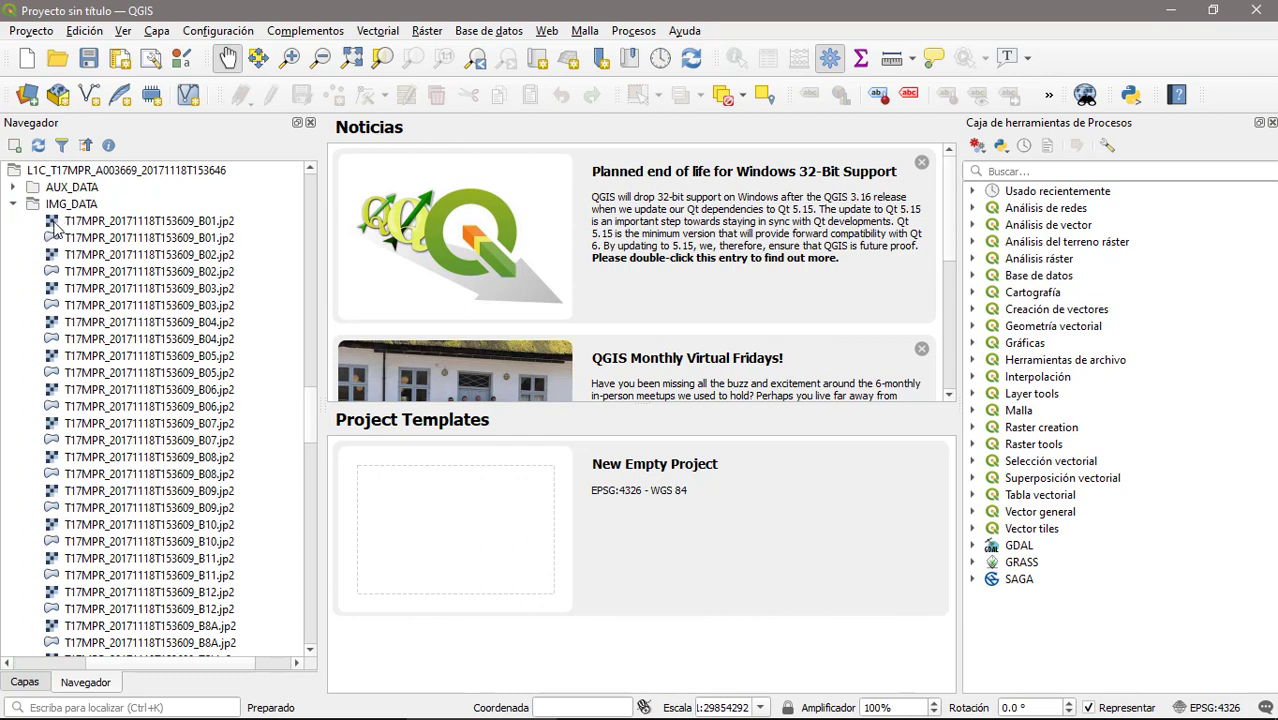
# Add the T17MPR_20171118T153609 raster bands B01 through B12 and B8A from IMG_DATA to the project.
pyautogui.doubleClick(205, 221)
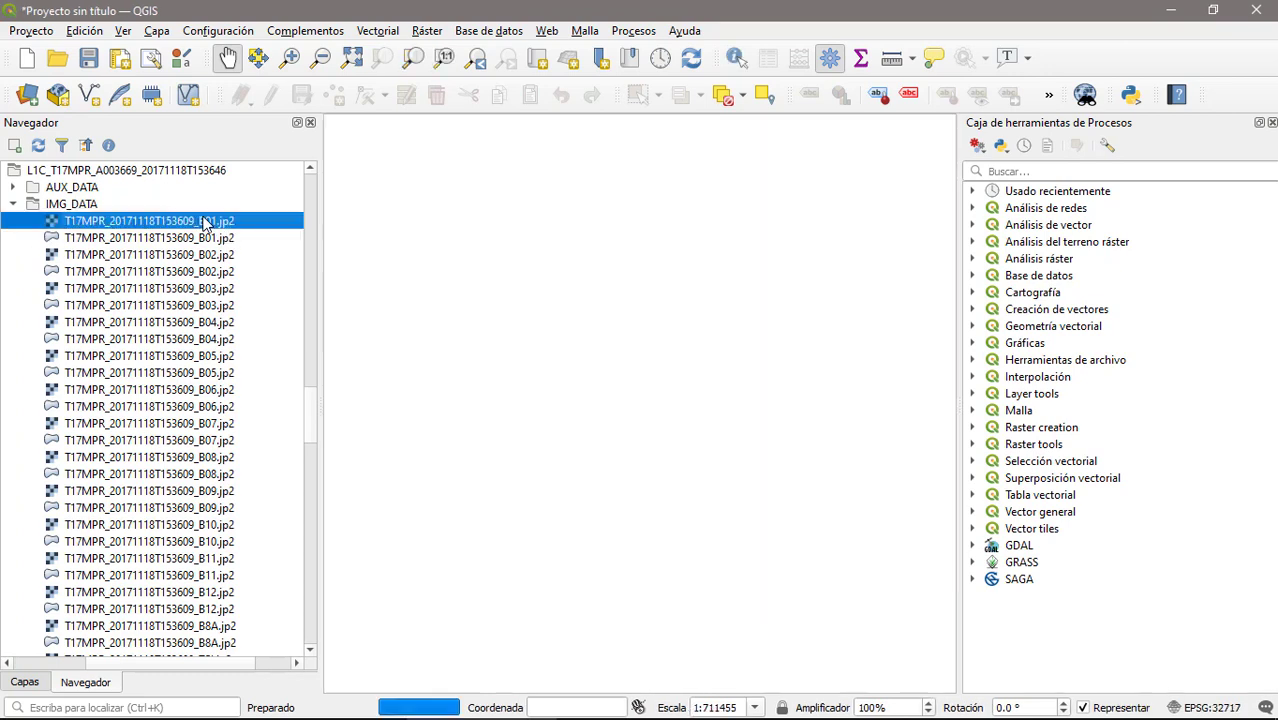
pyautogui.doubleClick(213, 256)
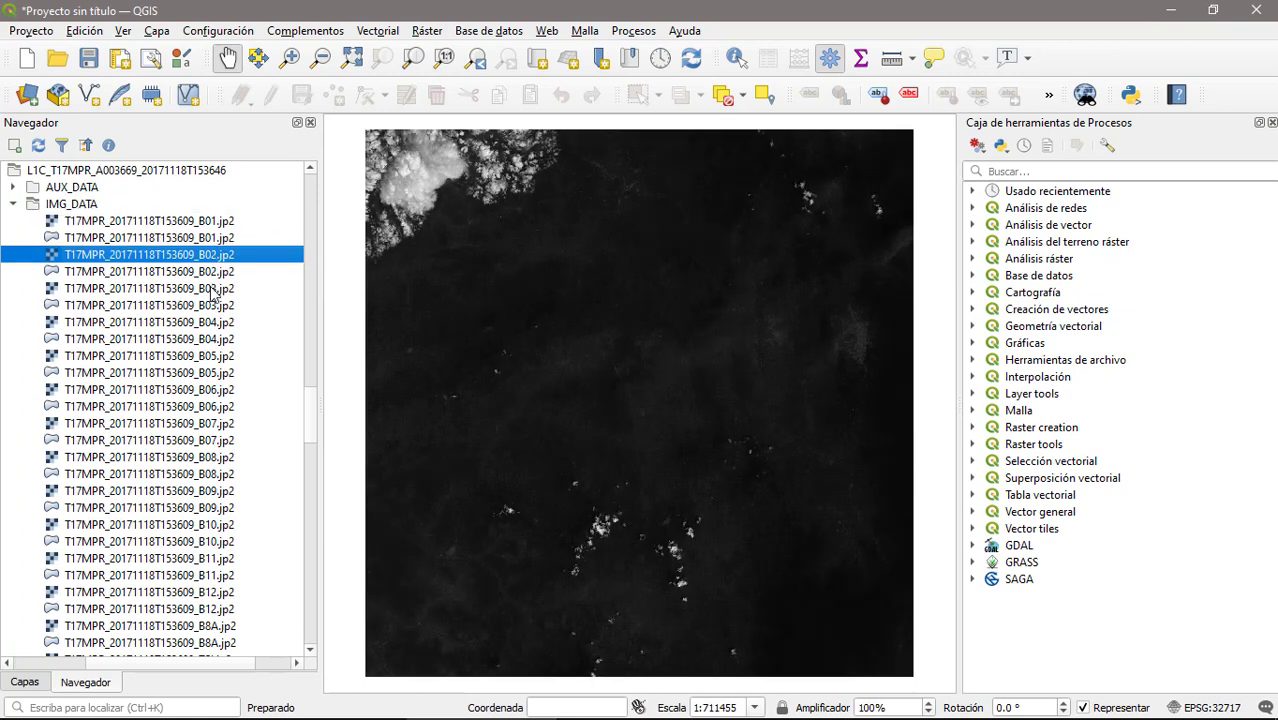
pyautogui.click(215, 290)
pyautogui.click(214, 324)
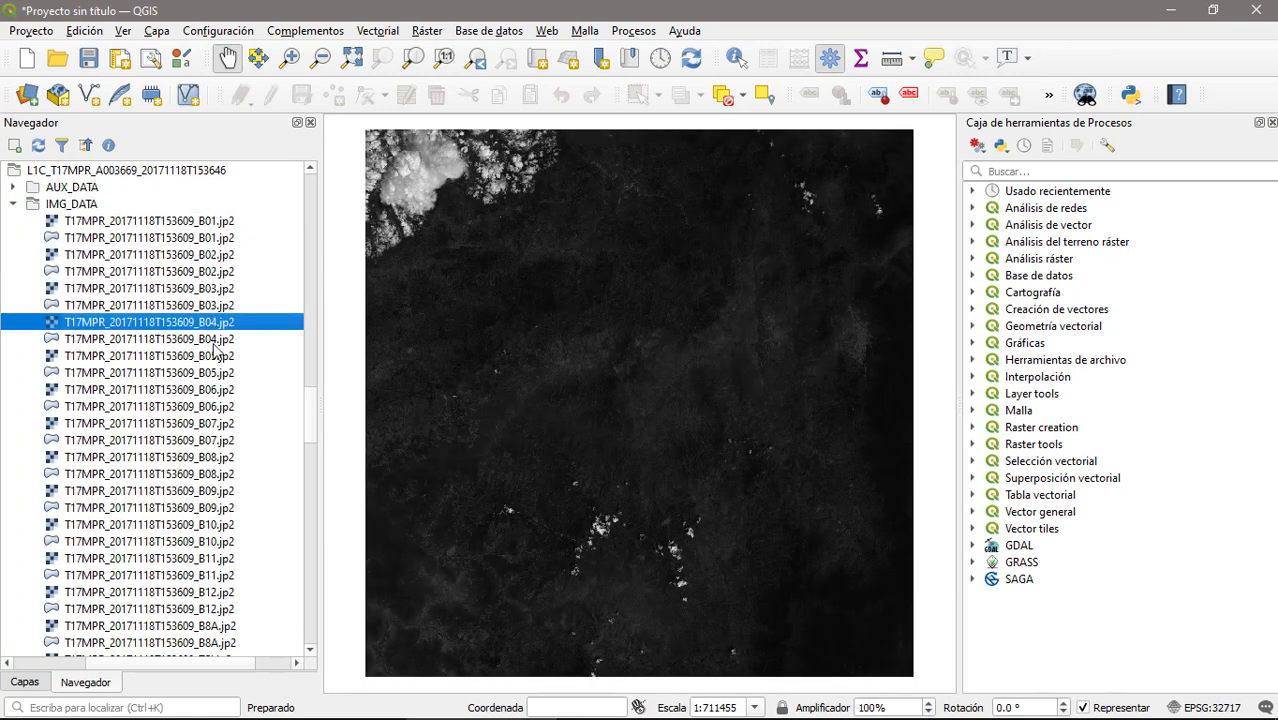
pyautogui.doubleClick(220, 356)
pyautogui.doubleClick(216, 390)
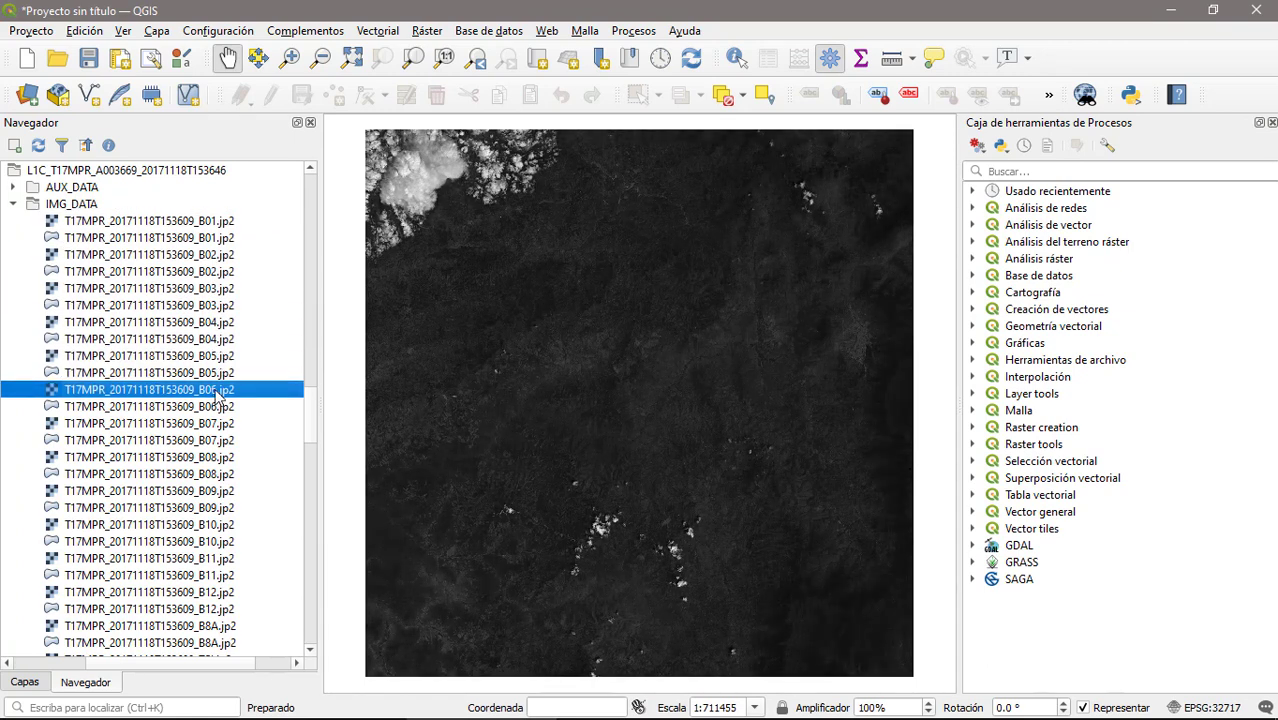
pyautogui.click(206, 424)
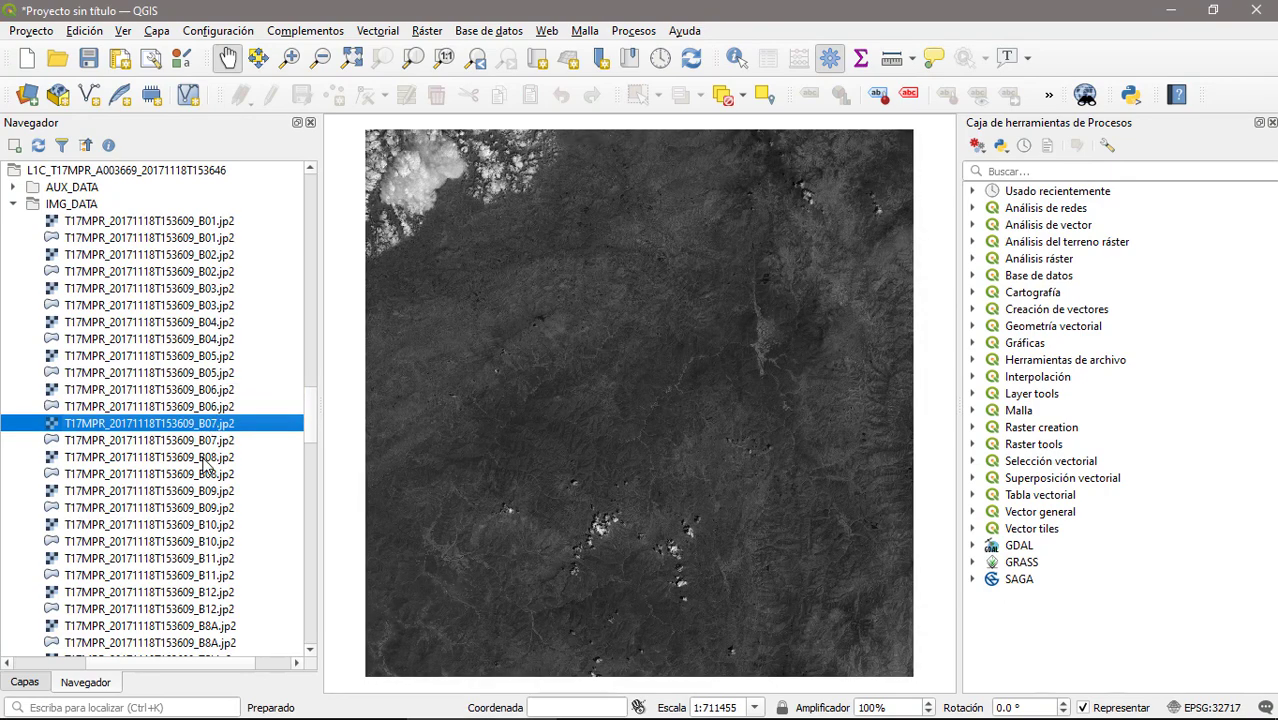
pyautogui.click(204, 459)
pyautogui.doubleClick(208, 492)
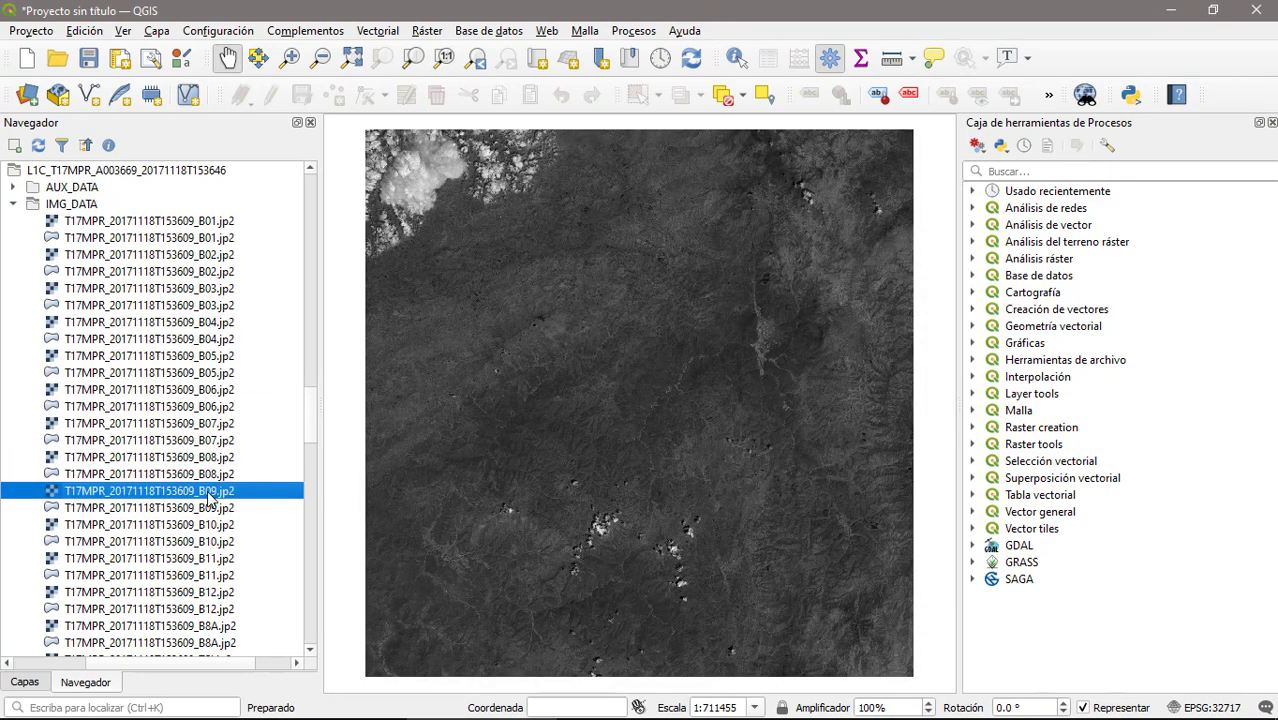
pyautogui.click(208, 526)
pyautogui.doubleClick(208, 530)
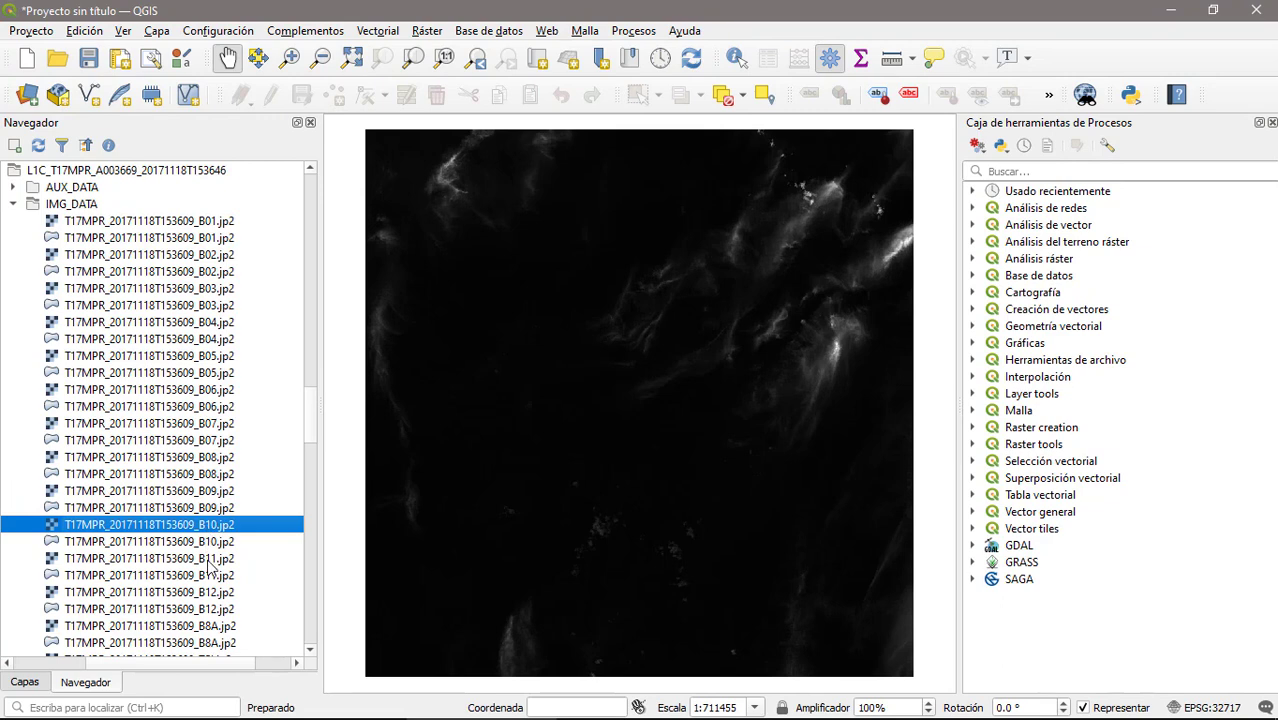
pyautogui.doubleClick(212, 562)
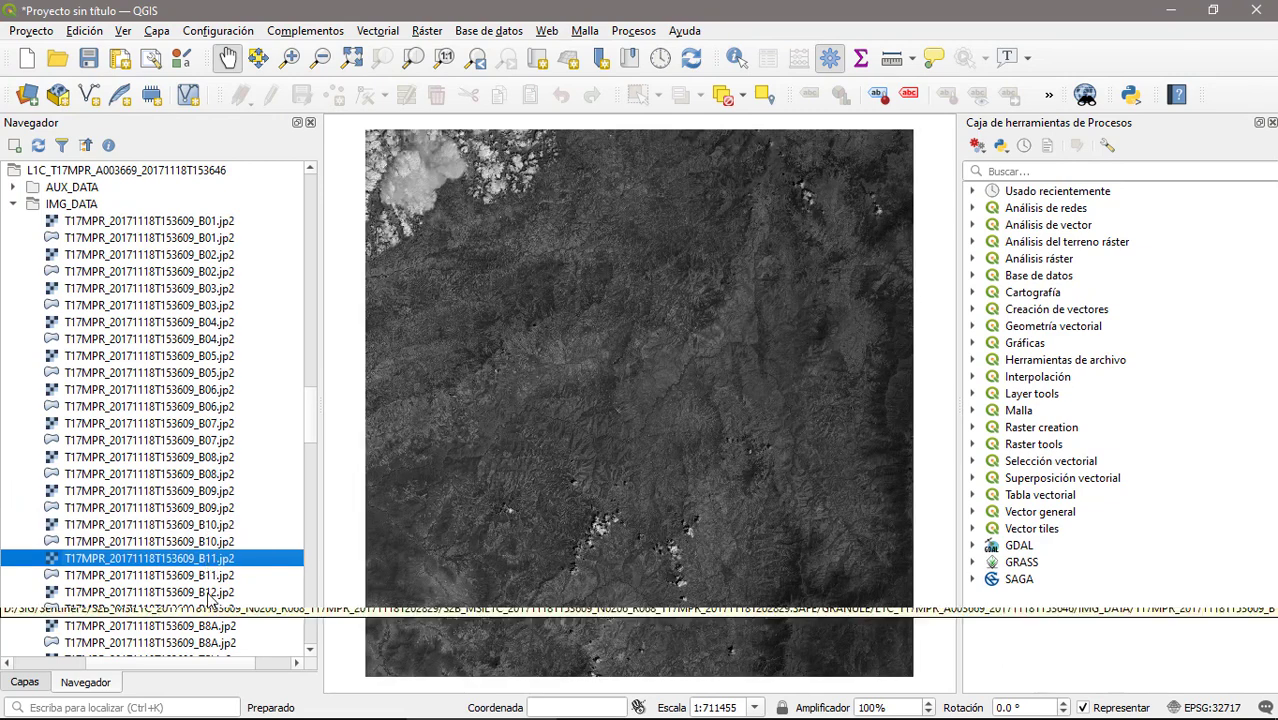
pyautogui.doubleClick(210, 594)
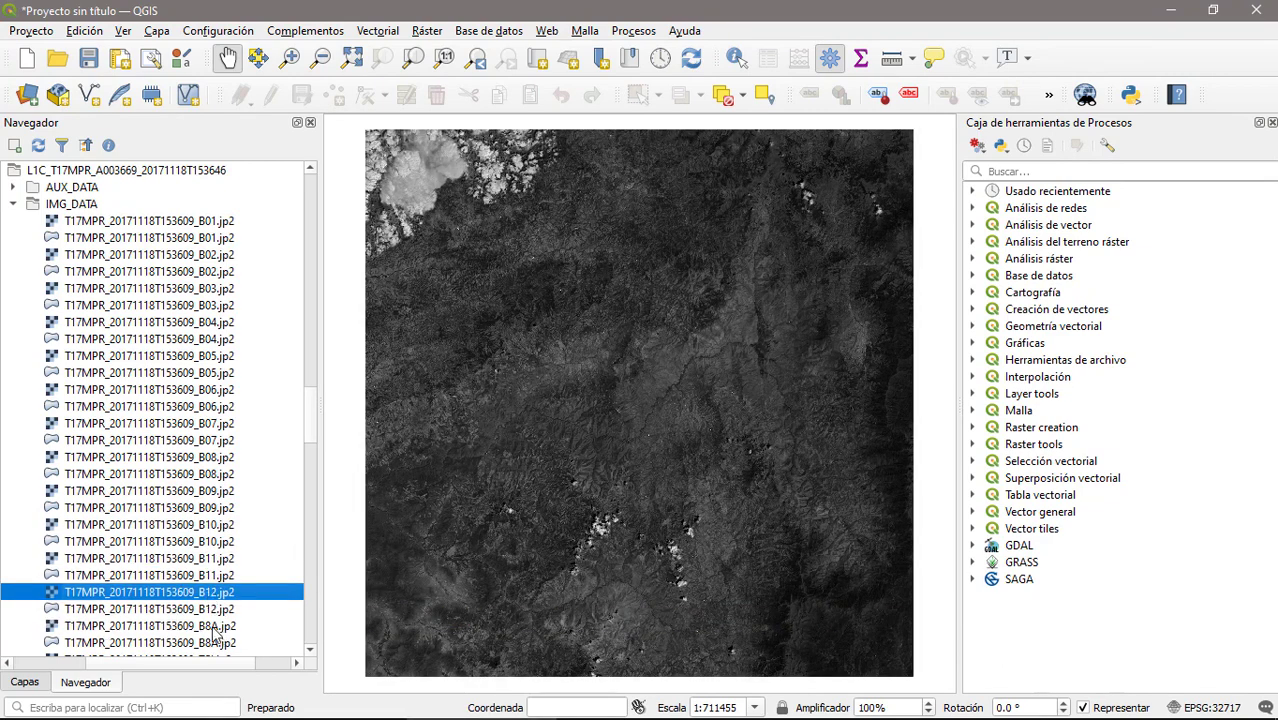
pyautogui.doubleClick(211, 628)
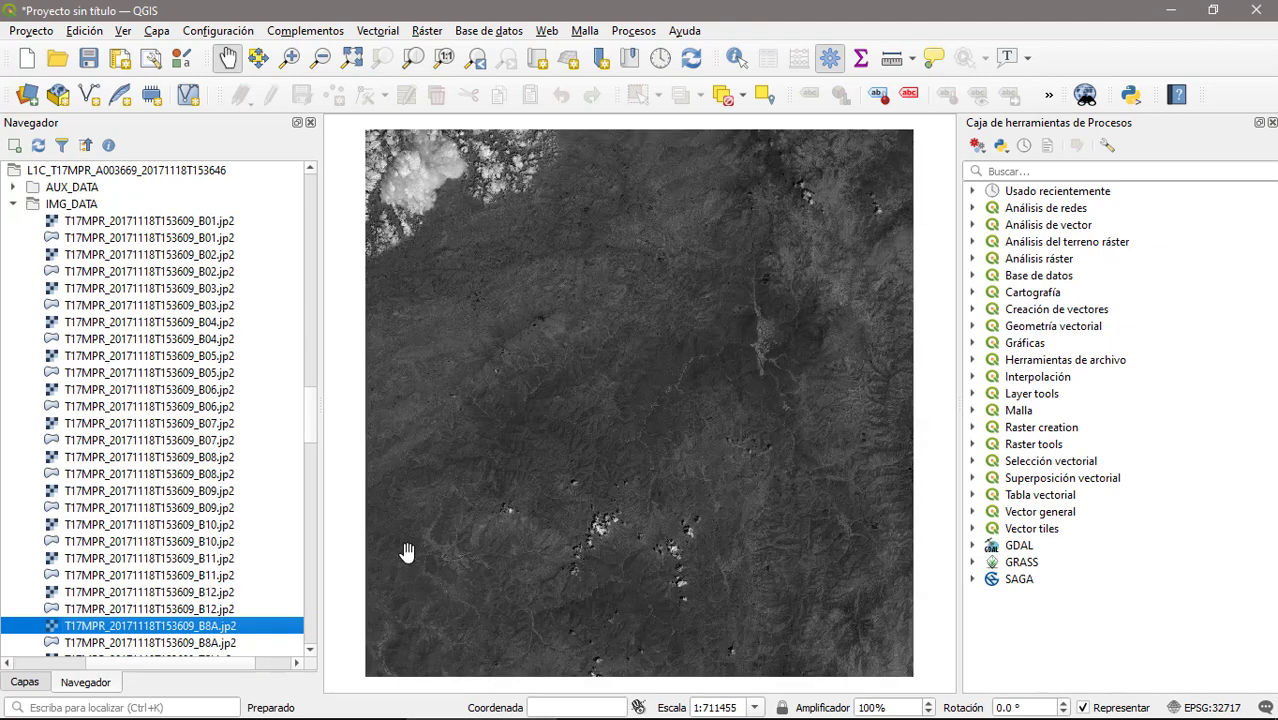
# Start the raster Combinar (merge) tool and choose all the loaded band layers, B01 to B12 and B8A, as input.
pyautogui.click(25, 682)
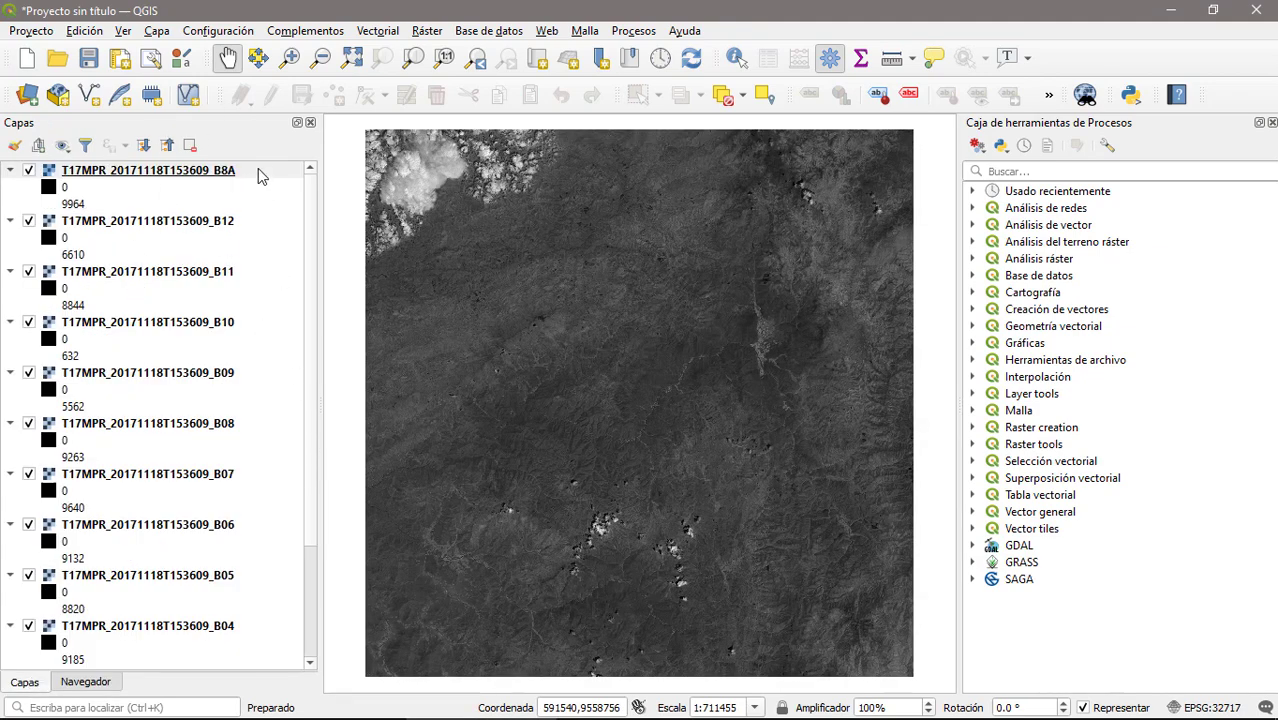
pyautogui.scroll(-3, 308, 536)
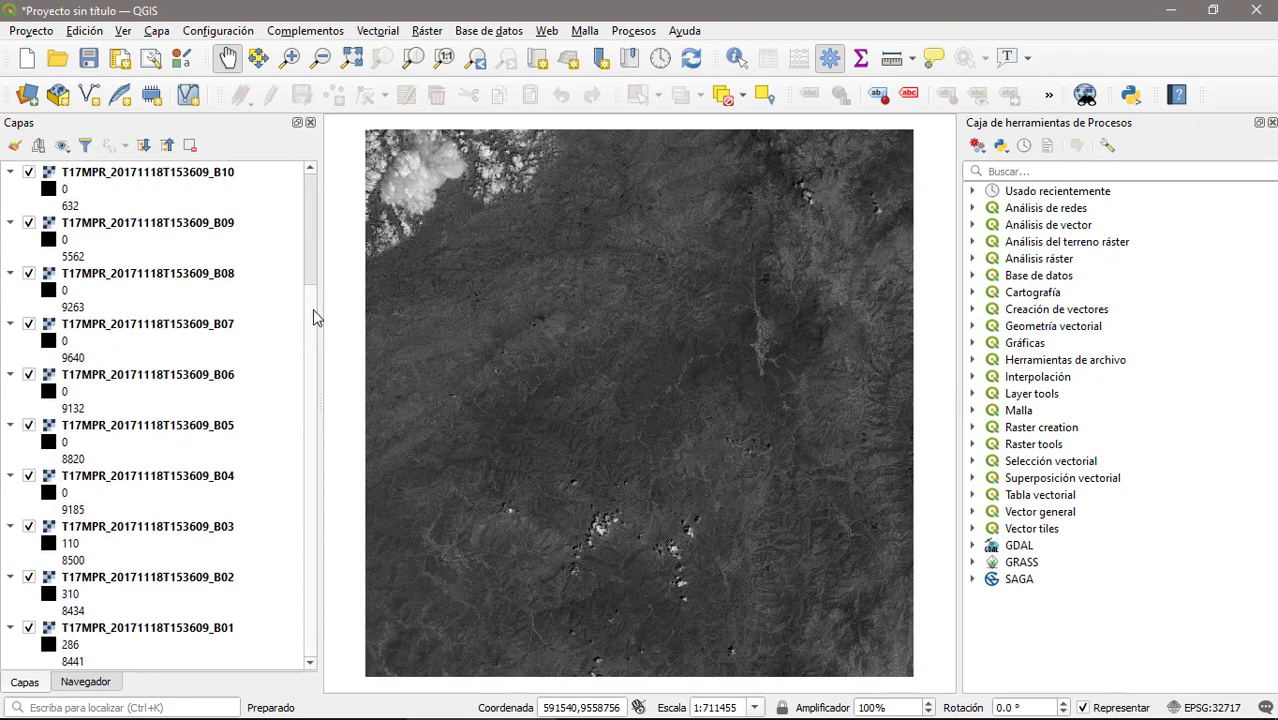
pyautogui.scroll(3, 314, 314)
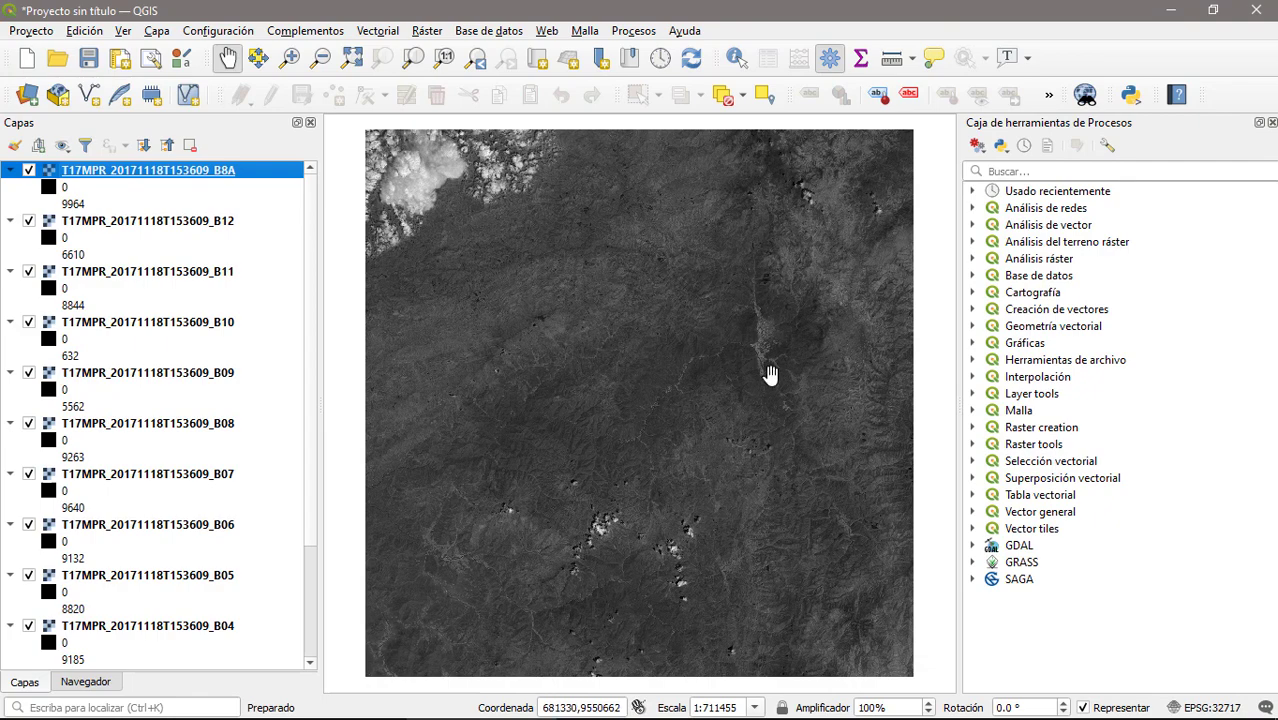
pyautogui.click(428, 31)
pyautogui.moveTo(505, 164)
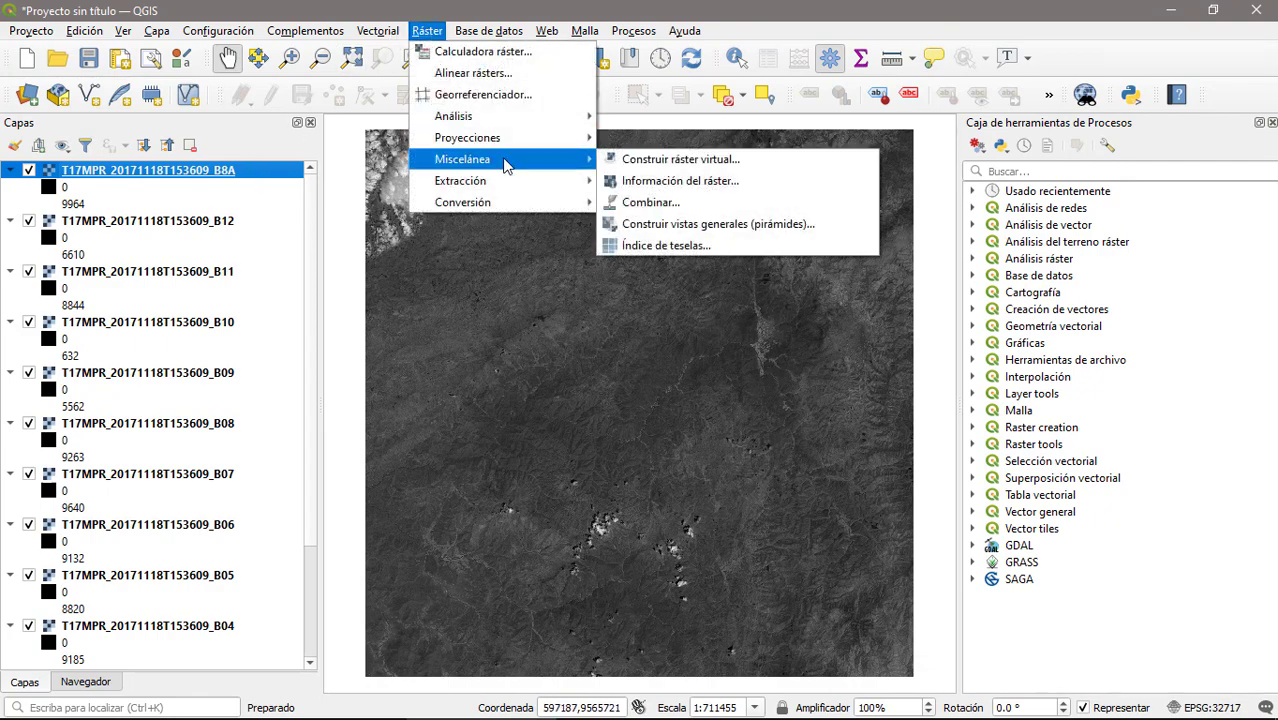
pyautogui.click(651, 203)
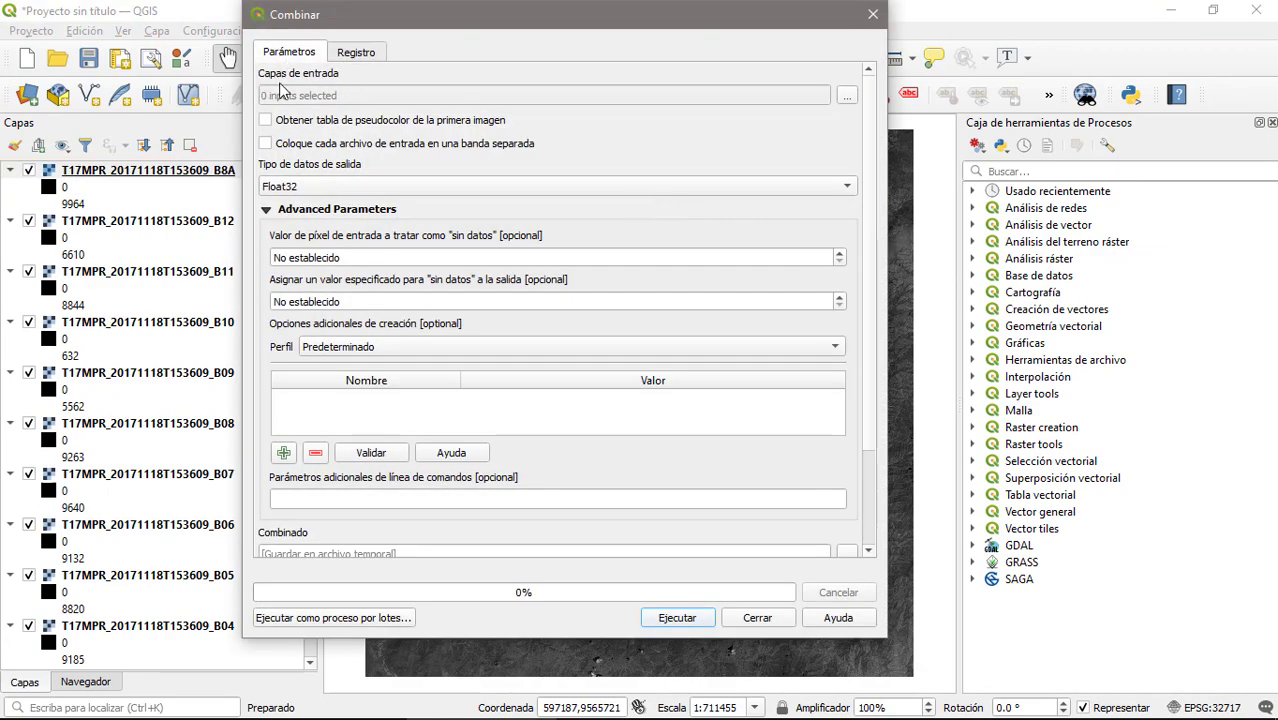
pyautogui.click(847, 97)
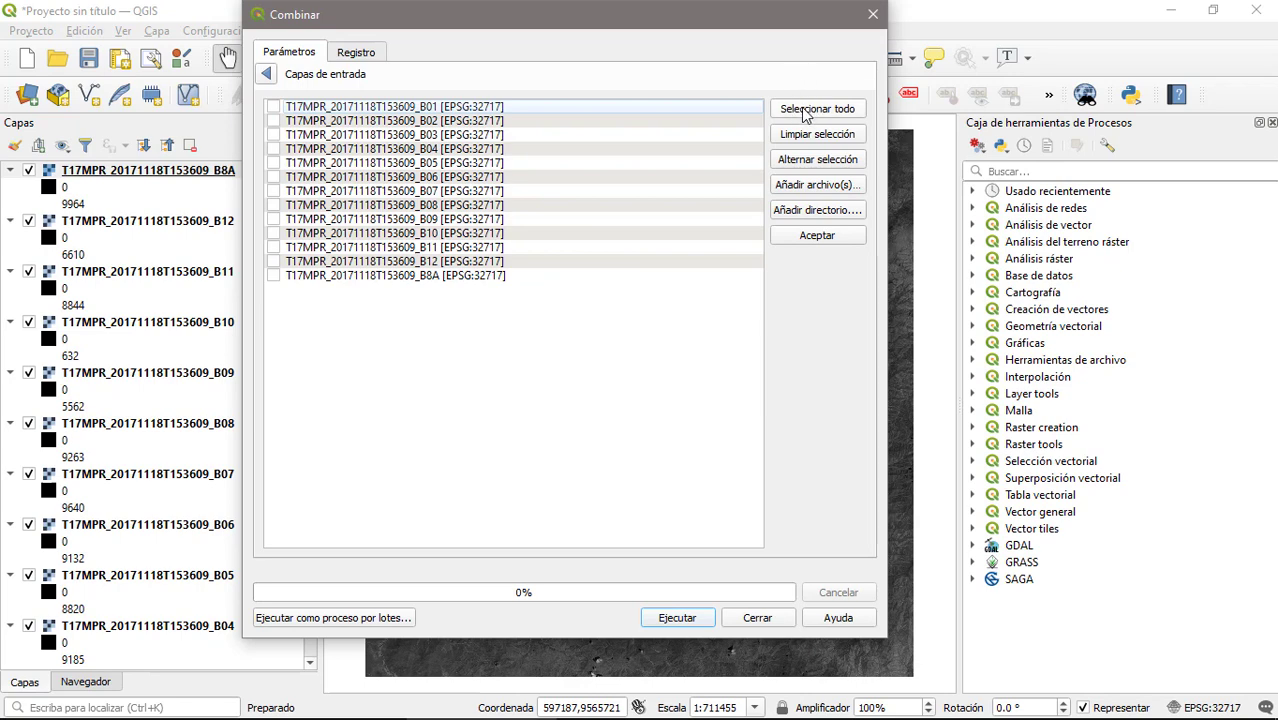
pyautogui.click(806, 112)
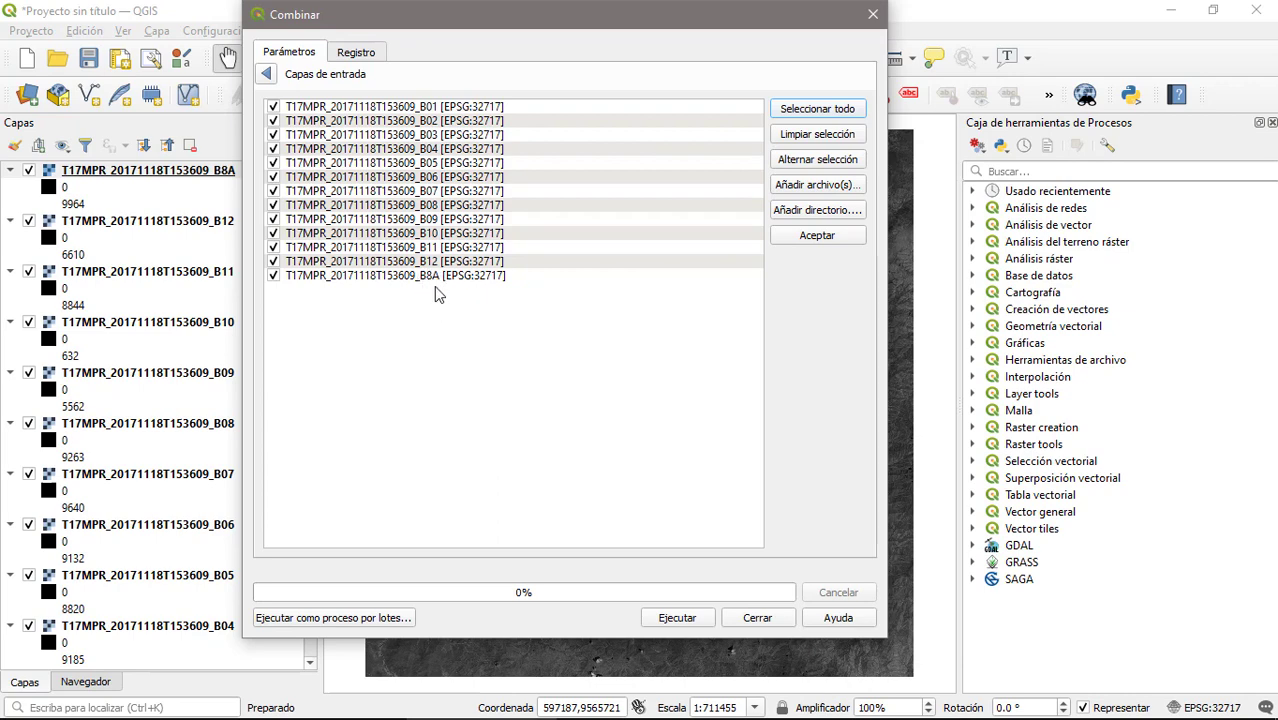
pyautogui.click(832, 240)
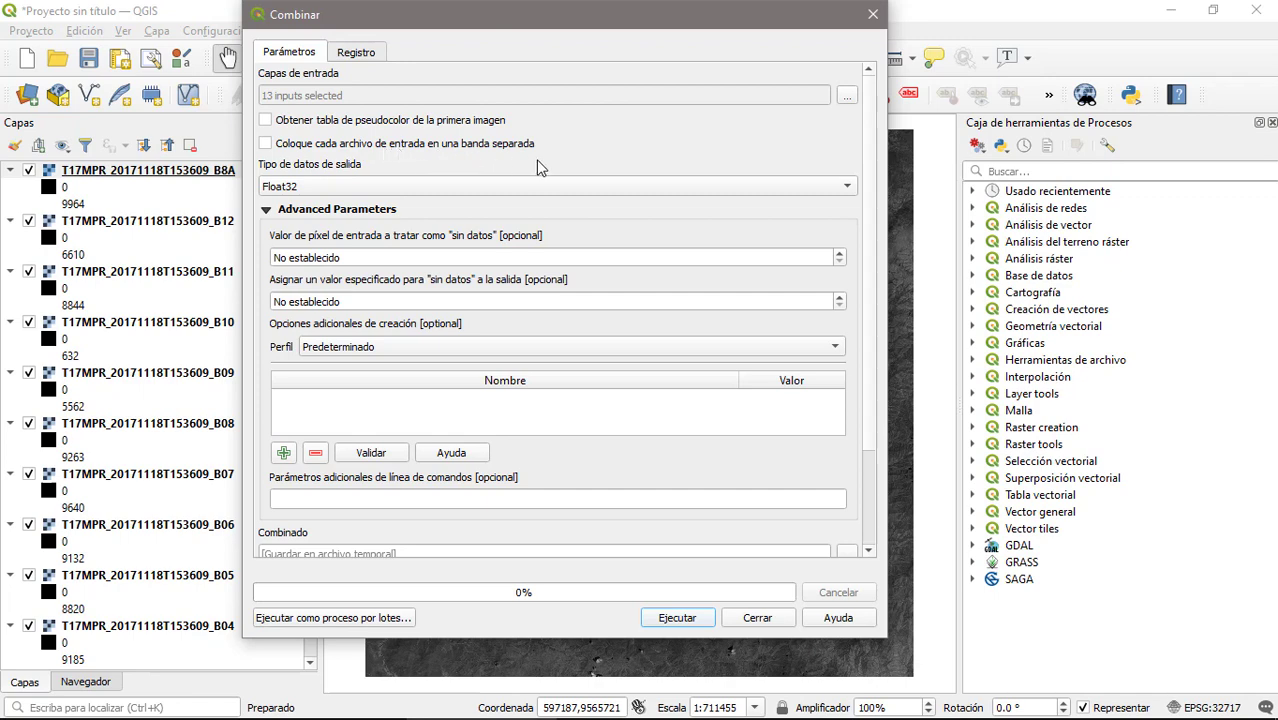
# Place each input file in a separate band, run the merge to a temporary file and close the tool.
pyautogui.click(285, 144)
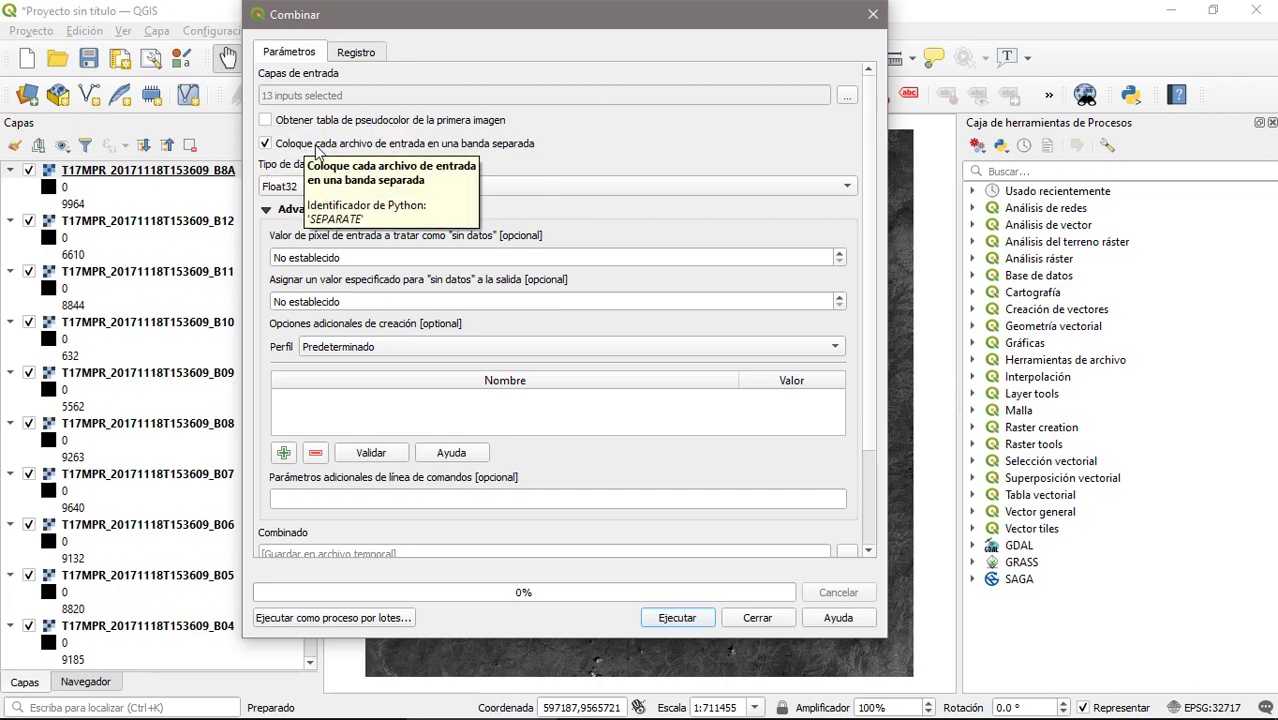
pyautogui.scroll(-3, 405, 150)
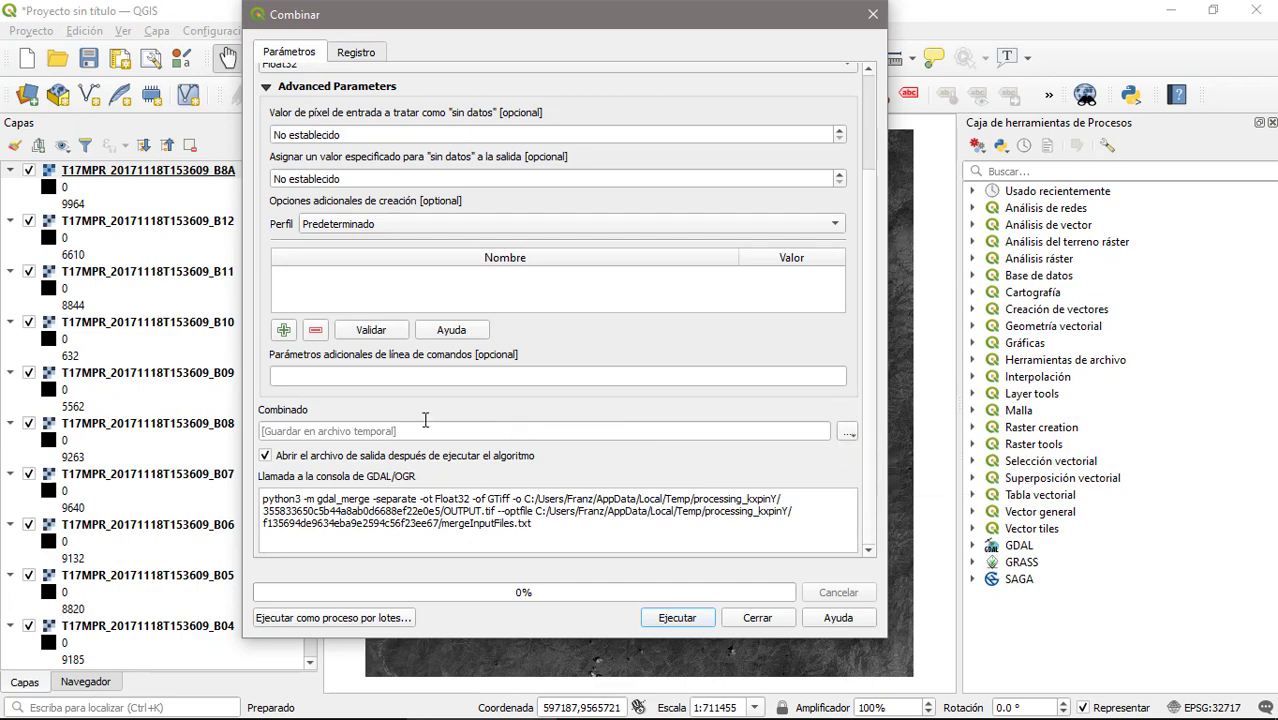
pyautogui.click(690, 620)
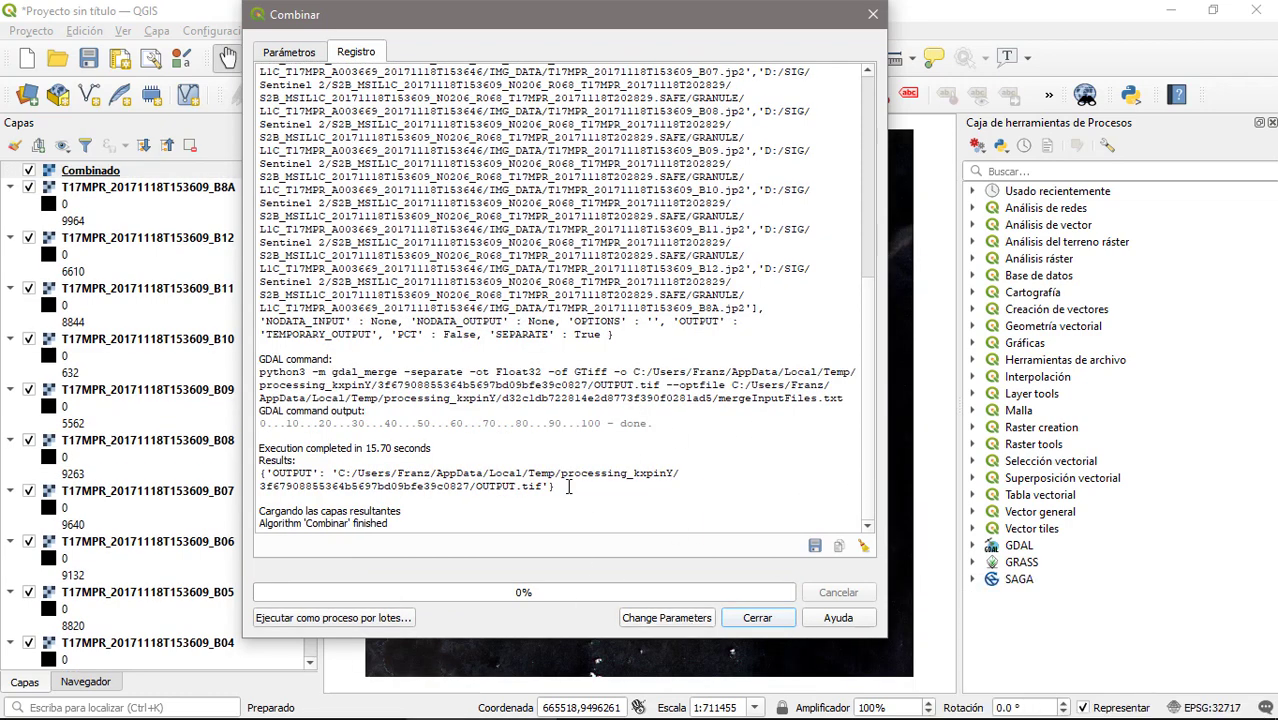
pyautogui.click(757, 618)
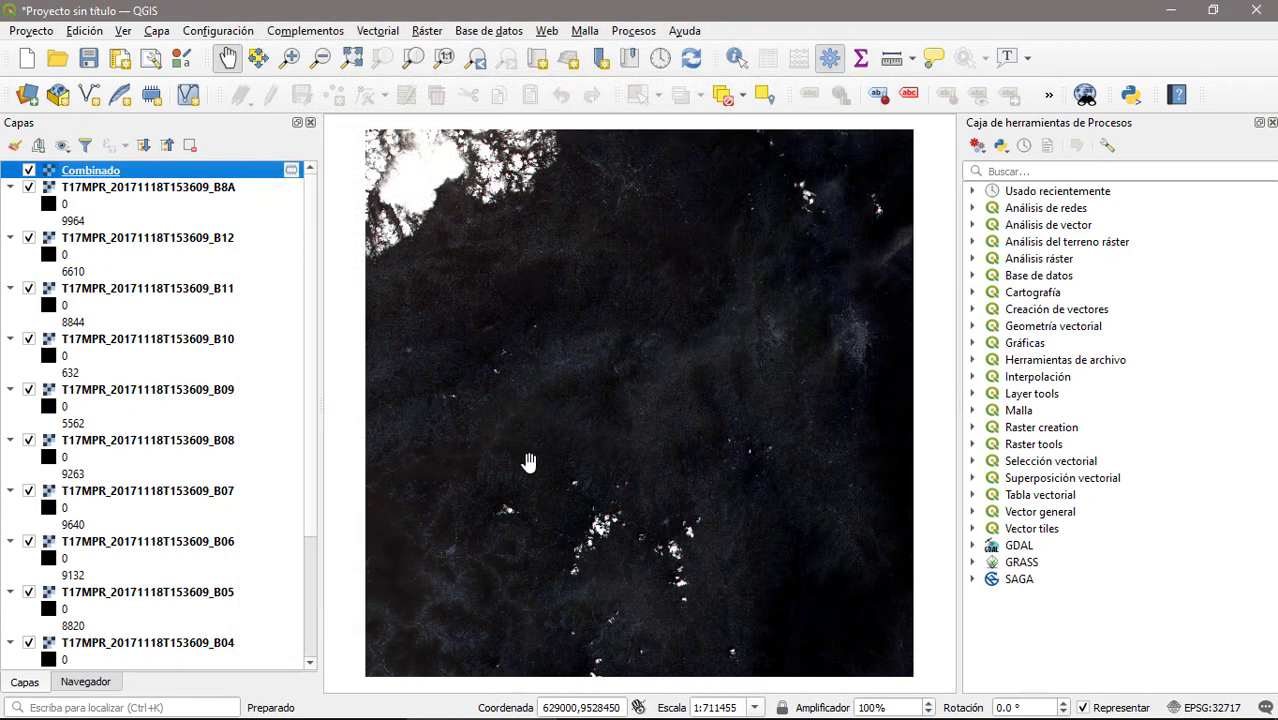
# Hide the individual band layers B8A and B12 down to B02, keeping the Combinado layer displayed.
pyautogui.click(29, 189)
pyautogui.click(29, 238)
pyautogui.click(29, 289)
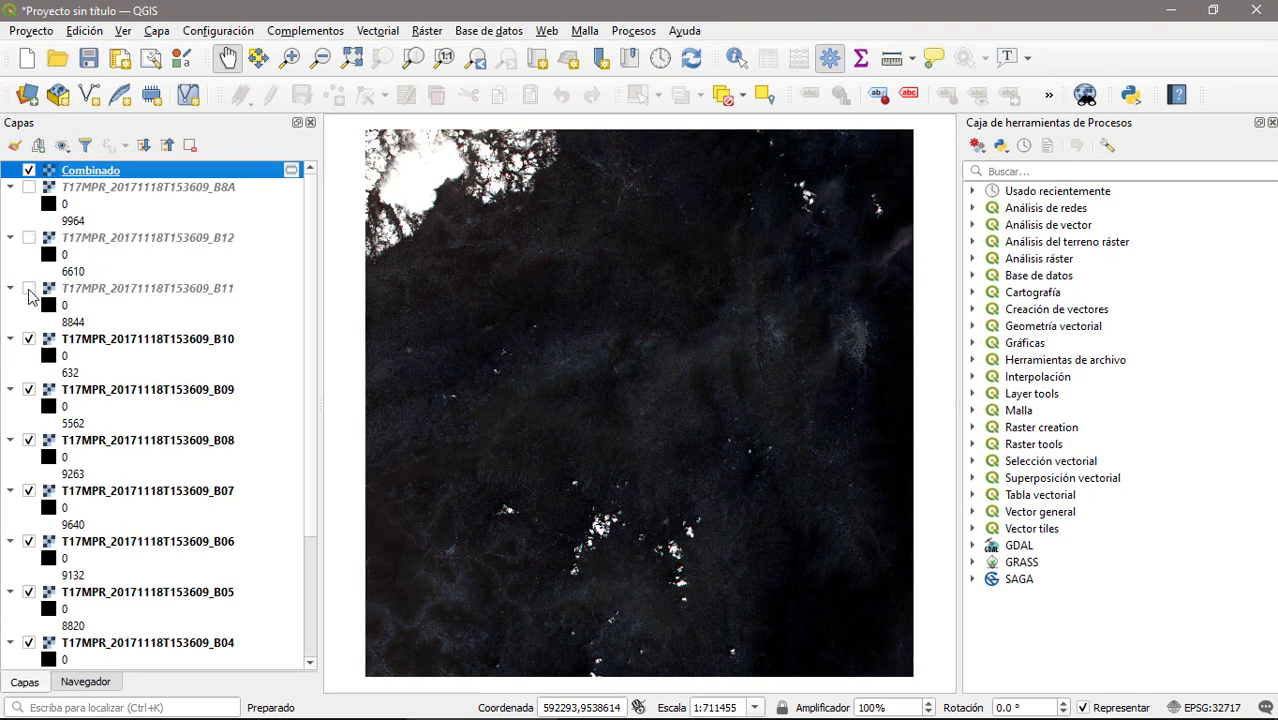
pyautogui.click(29, 340)
pyautogui.click(29, 391)
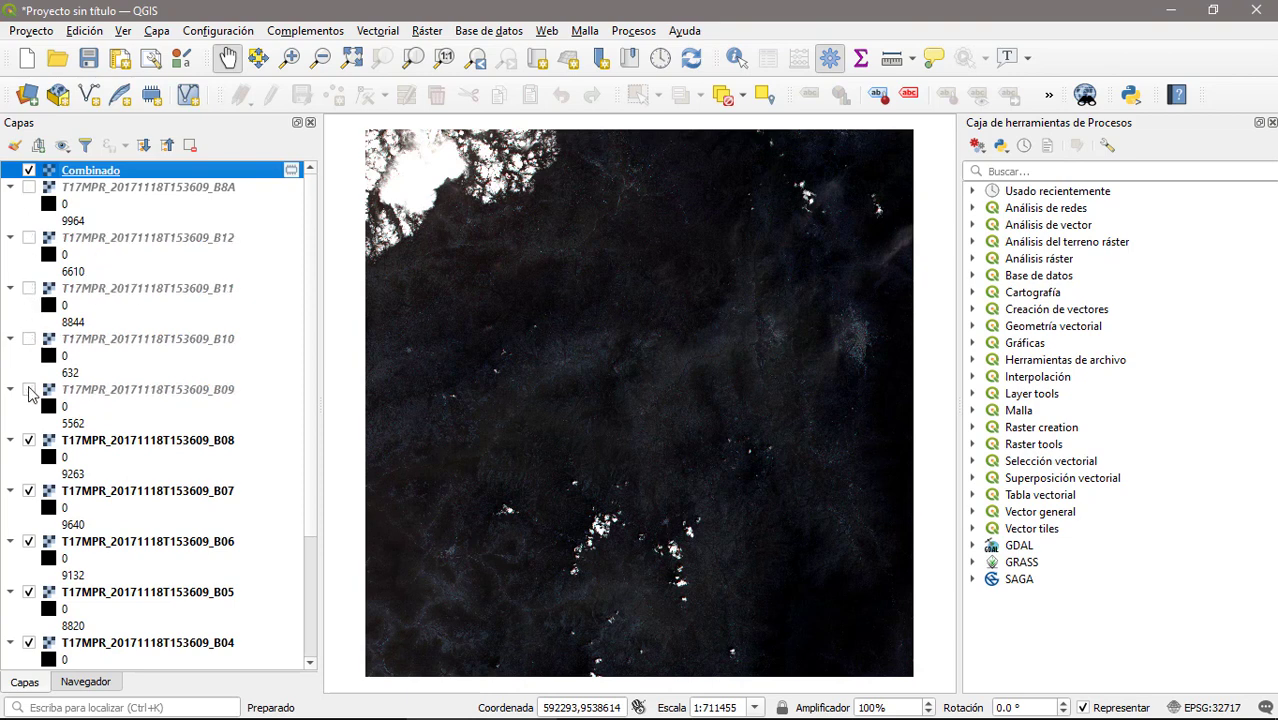
pyautogui.click(29, 441)
pyautogui.click(29, 491)
pyautogui.click(29, 542)
pyautogui.click(29, 593)
# Collapse the legends of band layers B8A and B12 to B08, and hide the B01 layer.
pyautogui.click(10, 187)
pyautogui.click(10, 204)
pyautogui.click(10, 221)
pyautogui.click(10, 238)
pyautogui.click(10, 255)
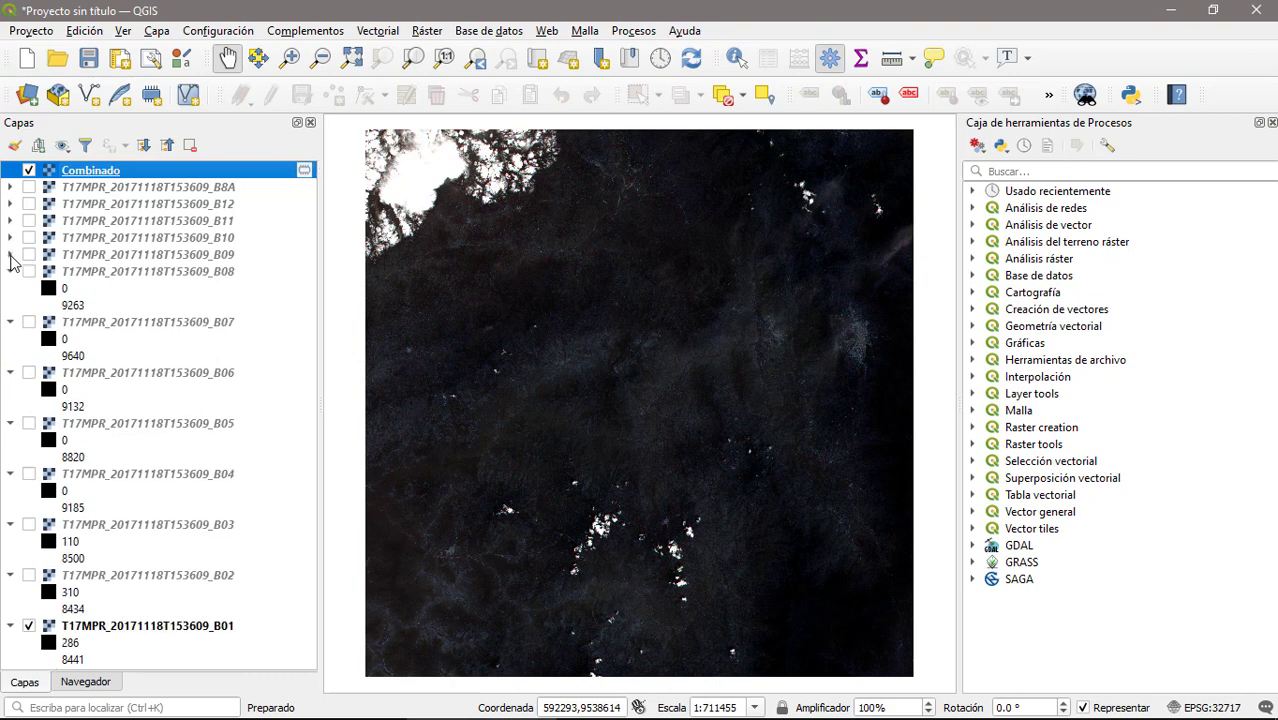
pyautogui.click(10, 271)
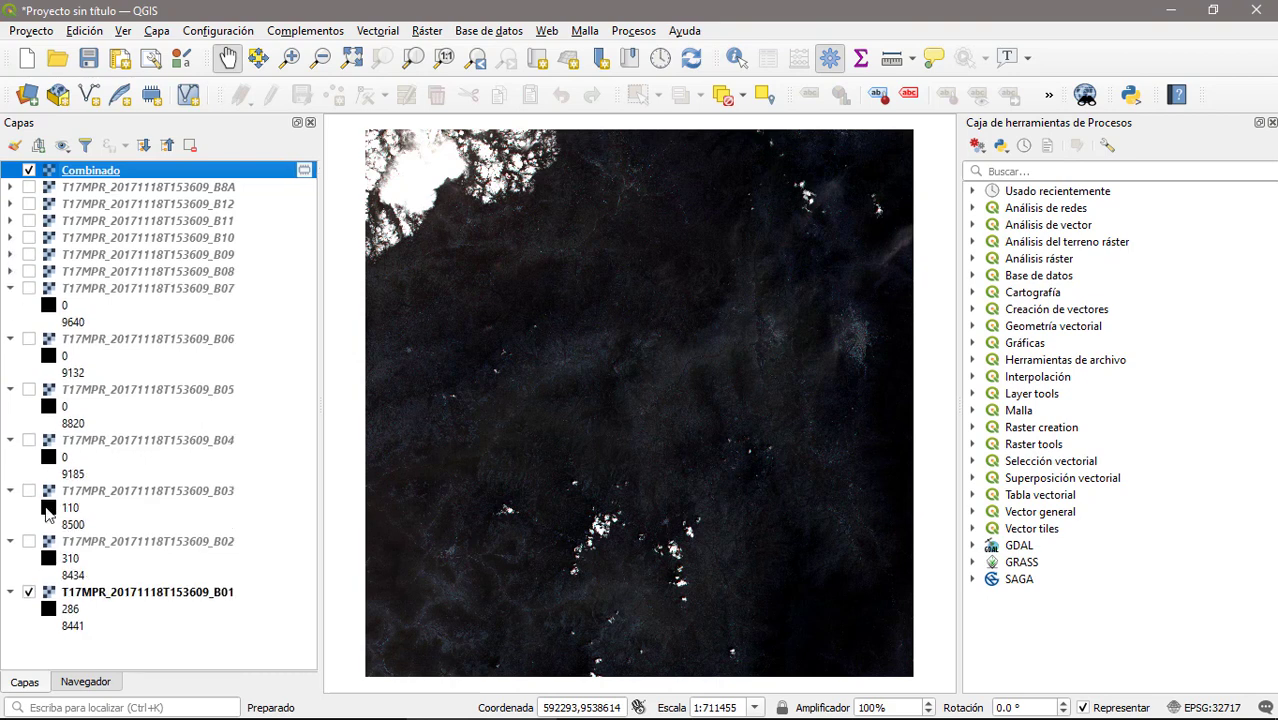
pyautogui.click(29, 593)
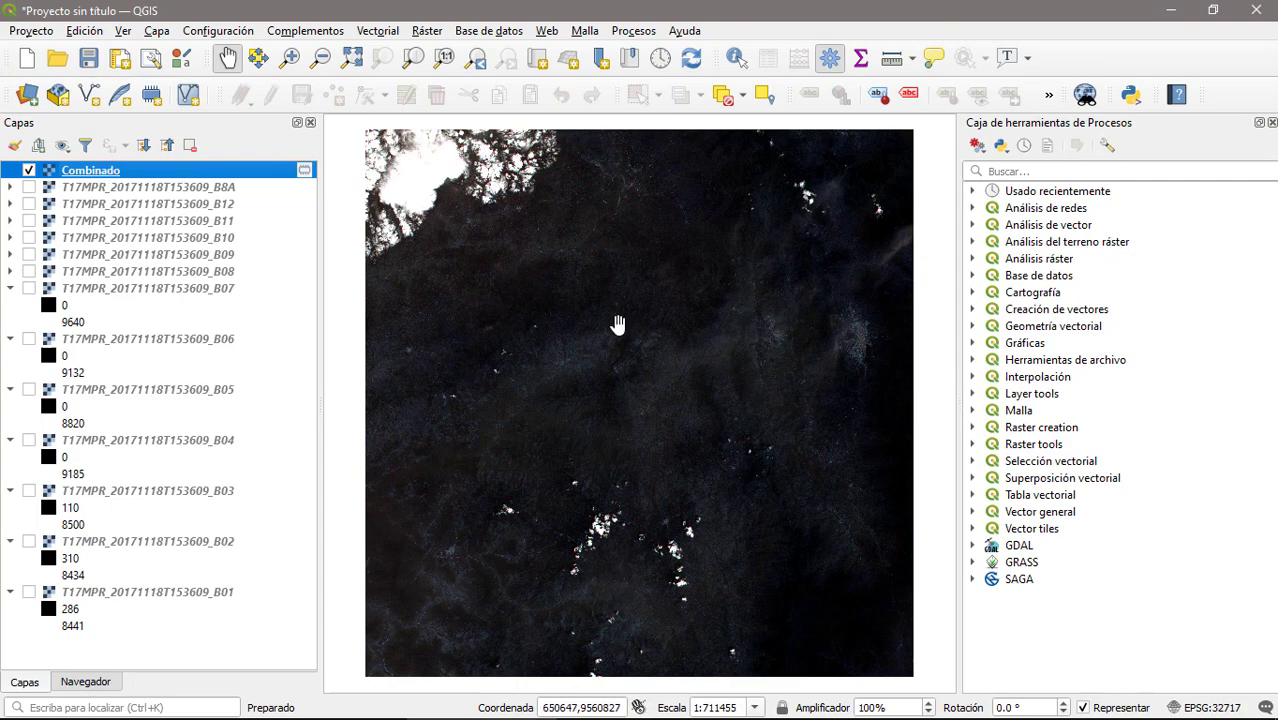
# Switch to the browser and examine the article's table of Sentinel-2 band combinations for the R, G and B channels.
pyautogui.hotkey('alt', 'Tab')
pyautogui.hotkey('alt', 'Tab')
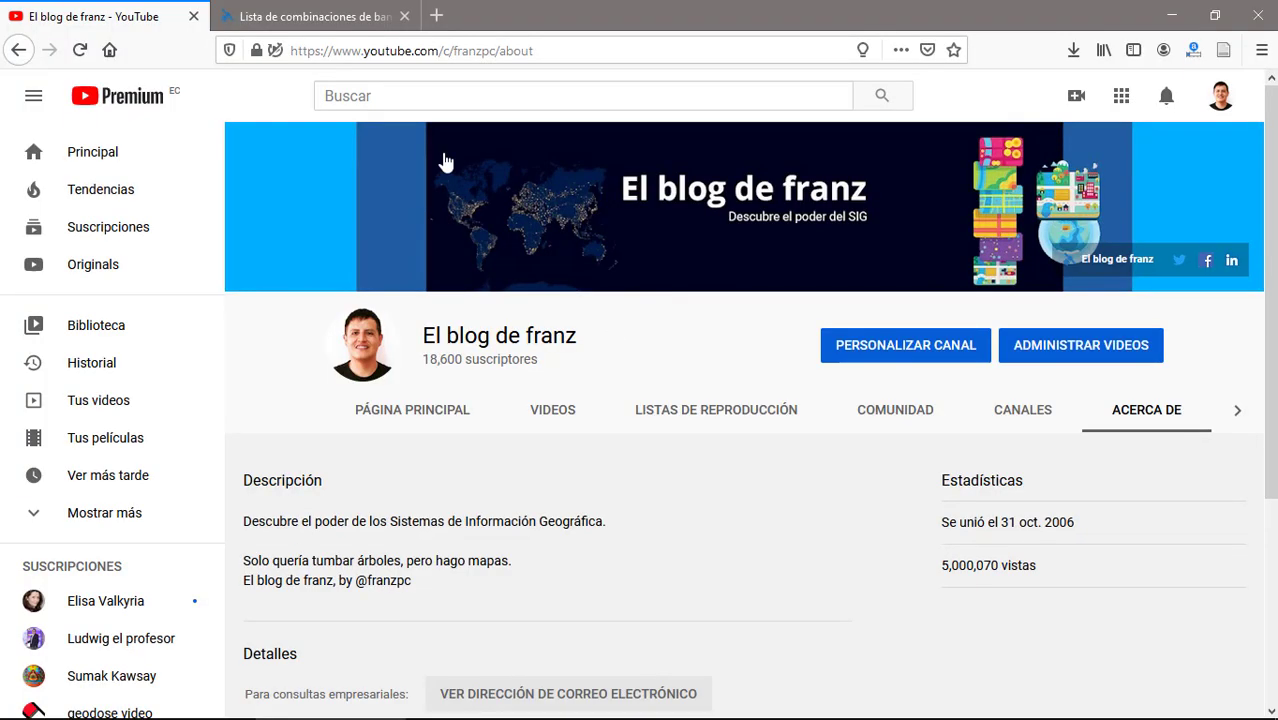
pyautogui.click(345, 18)
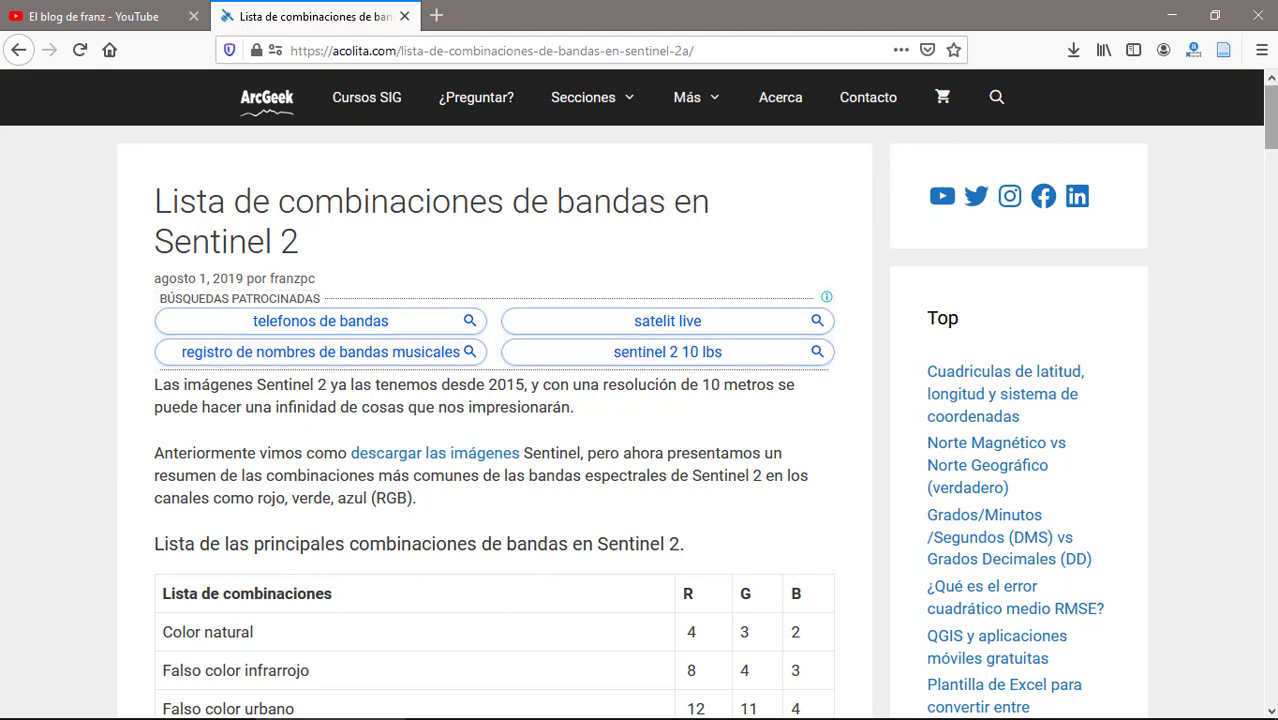
pyautogui.moveTo(1271, 115); pyautogui.dragTo(1272, 162)
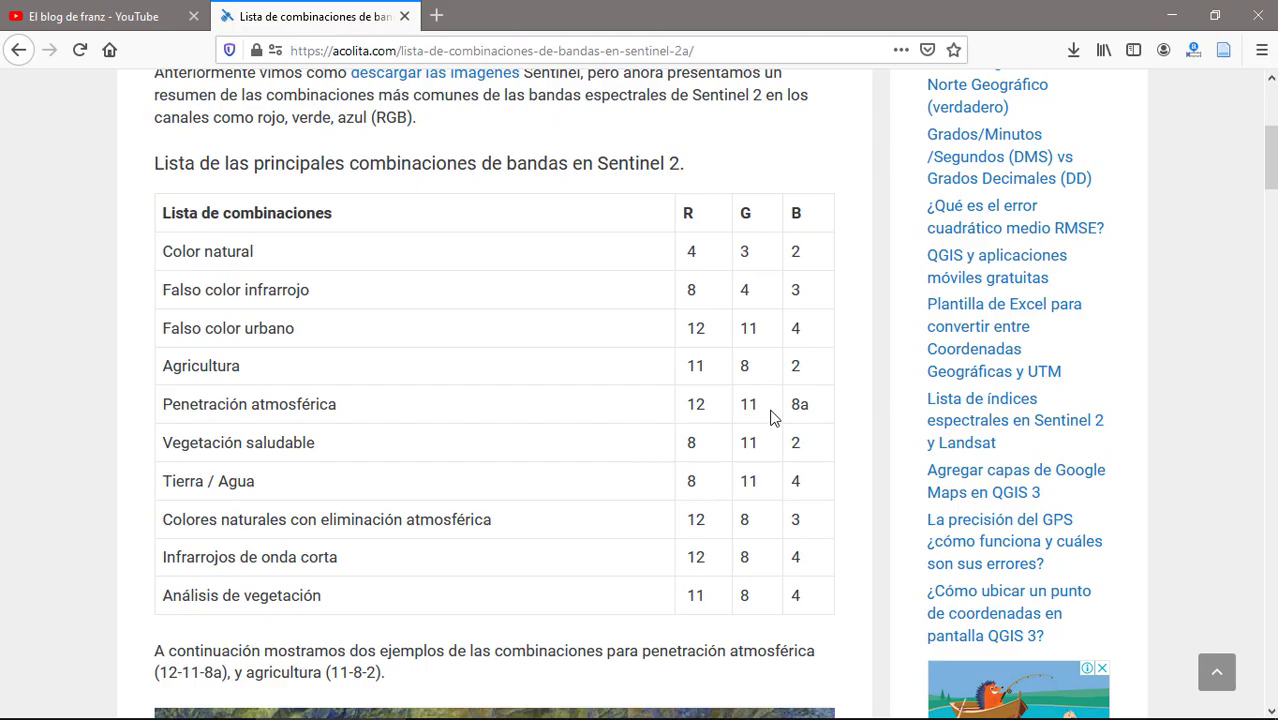
# Back in QGIS, render the Combinado layer in natural colour with Banda 04 as red, Banda 03 as green and Banda 02 as blue.
pyautogui.hotkey('alt', 'Tab')
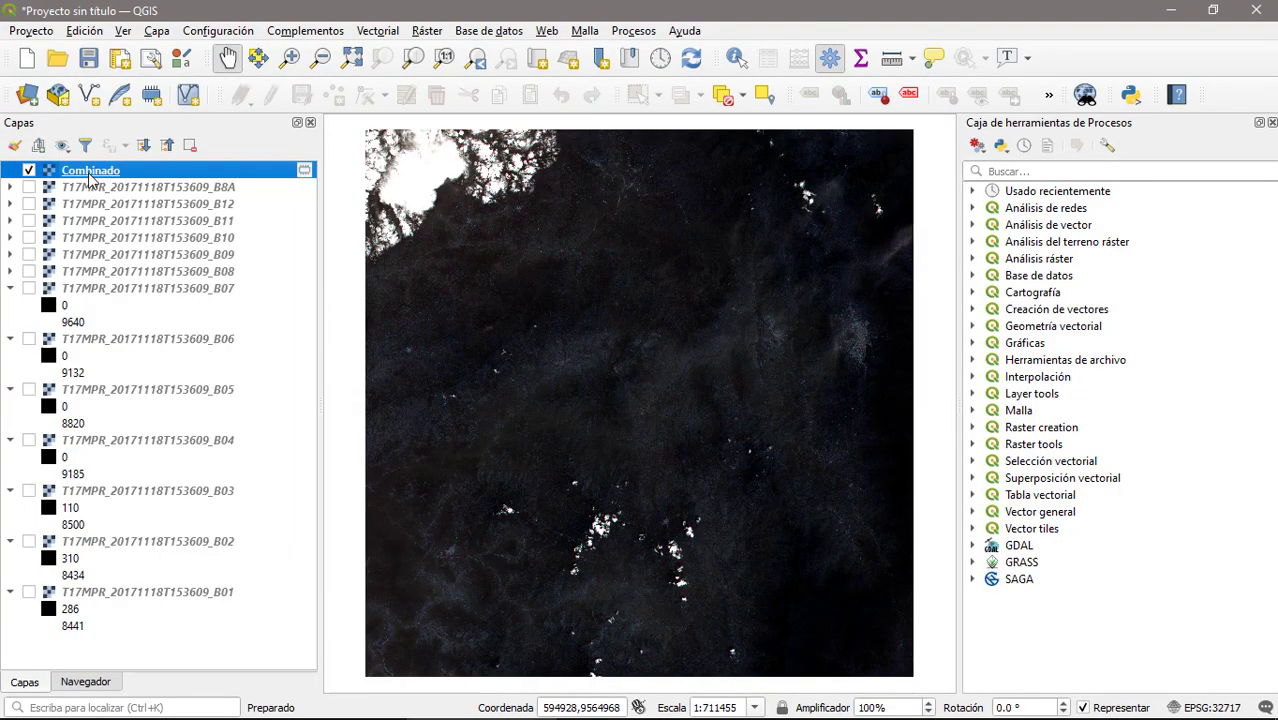
pyautogui.rightClick(90, 177)
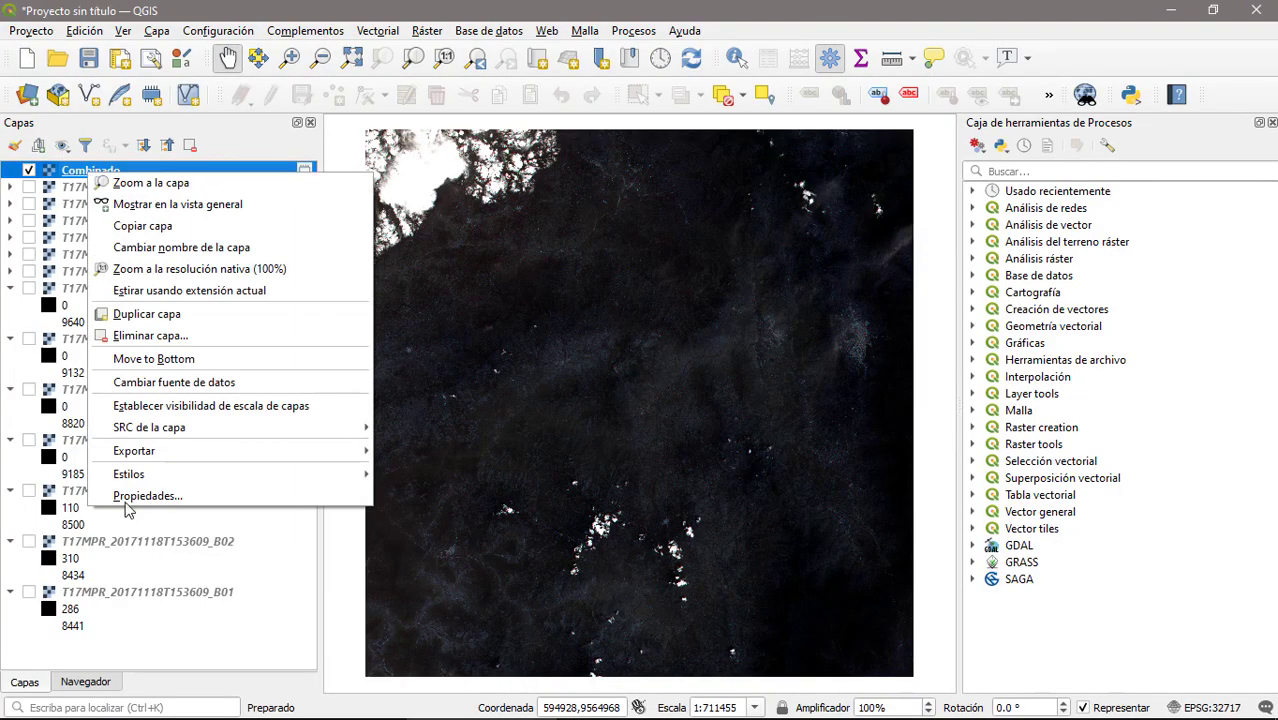
pyautogui.click(178, 505)
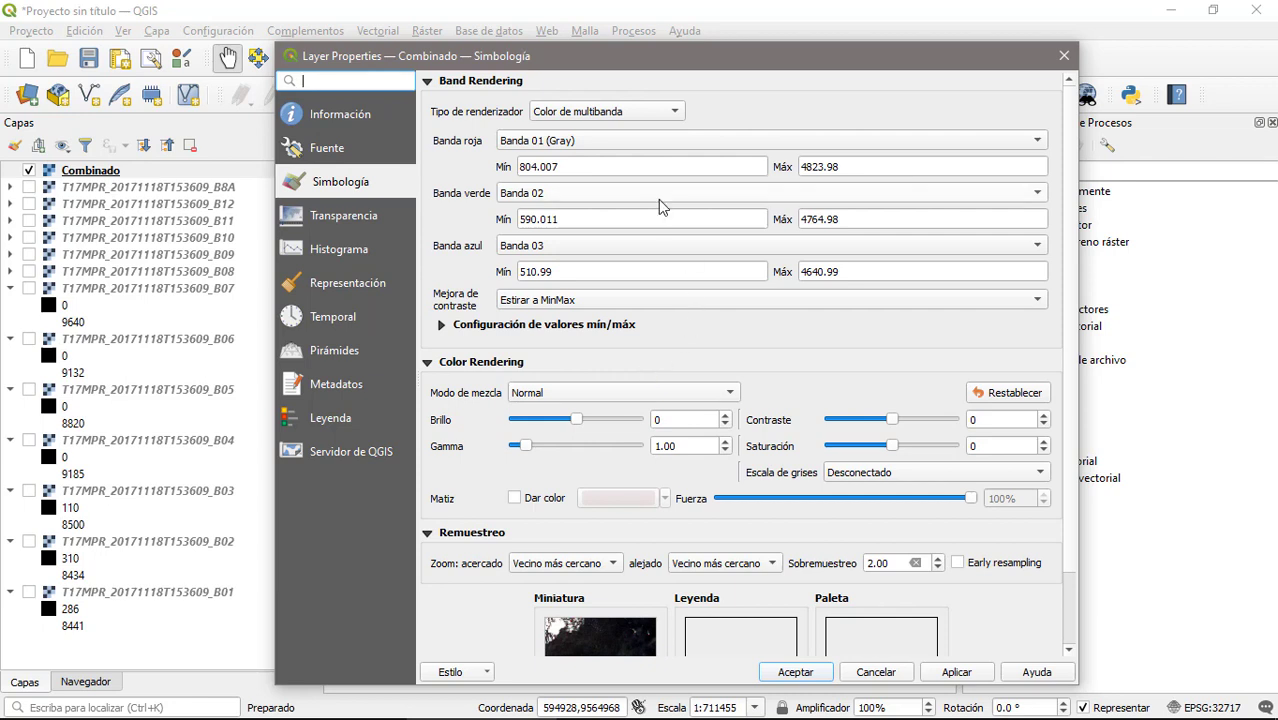
pyautogui.click(582, 143)
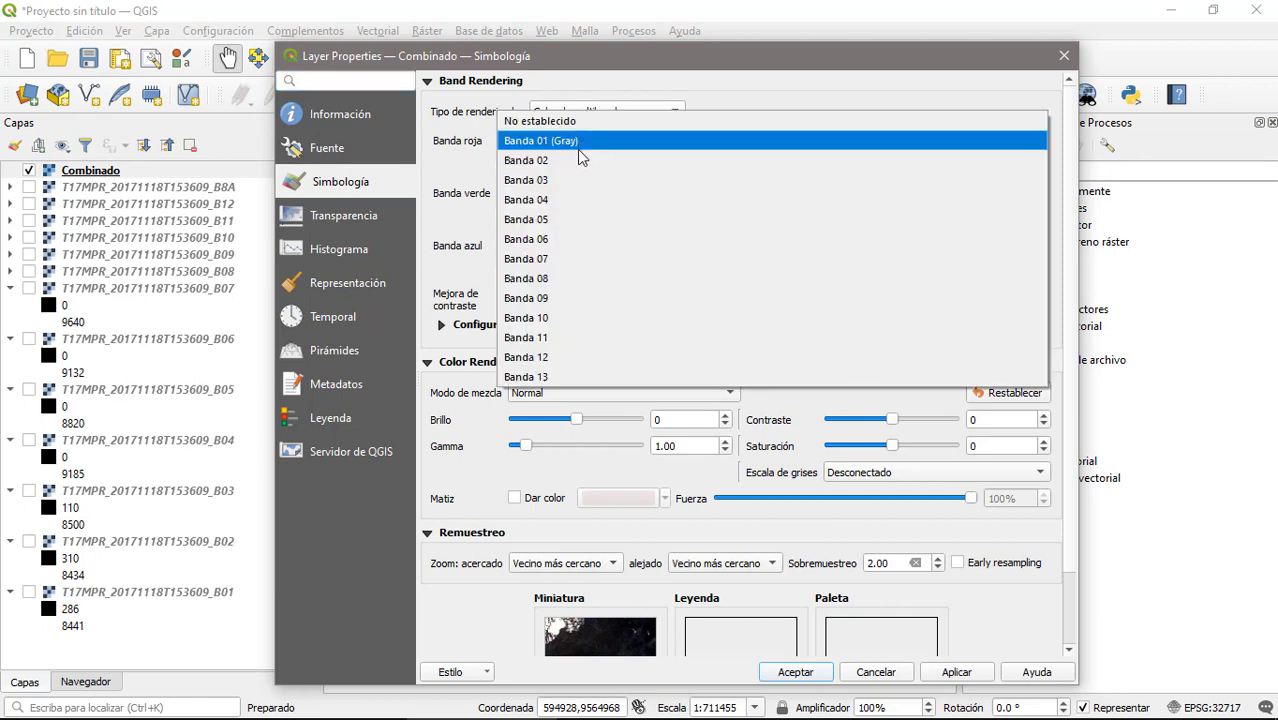
pyautogui.click(556, 199)
pyautogui.click(573, 200)
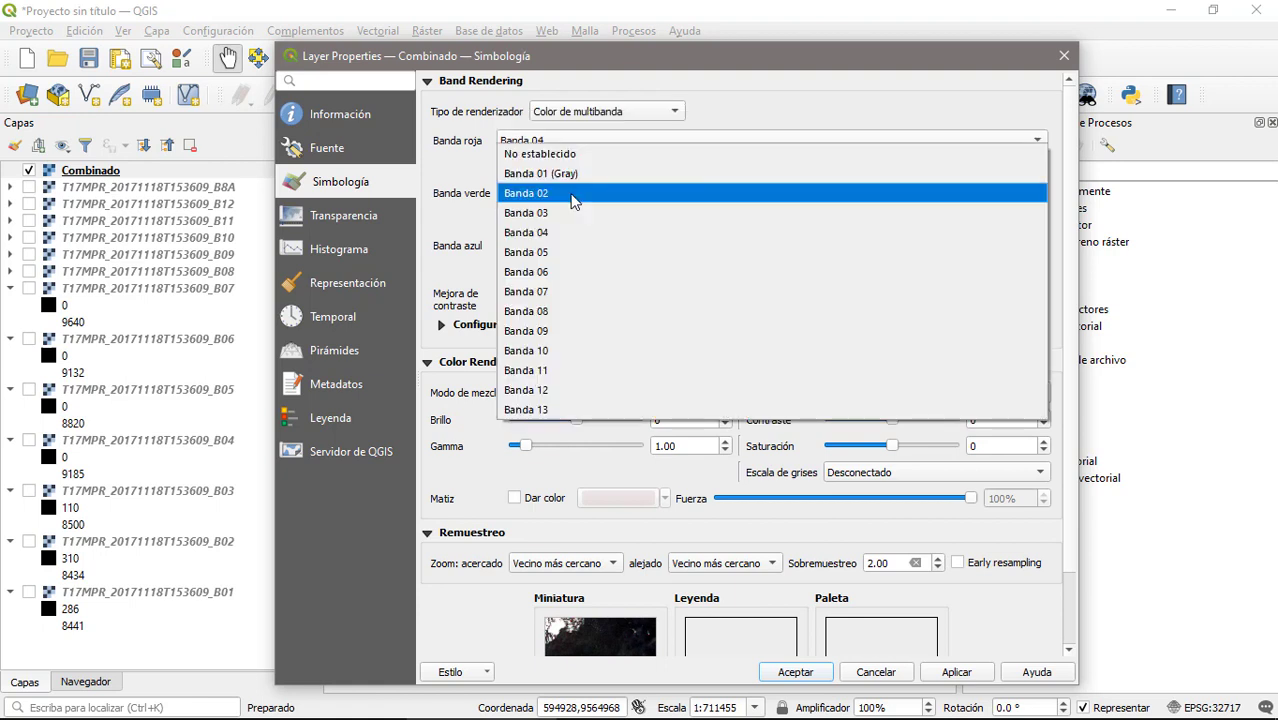
pyautogui.click(553, 213)
pyautogui.click(575, 258)
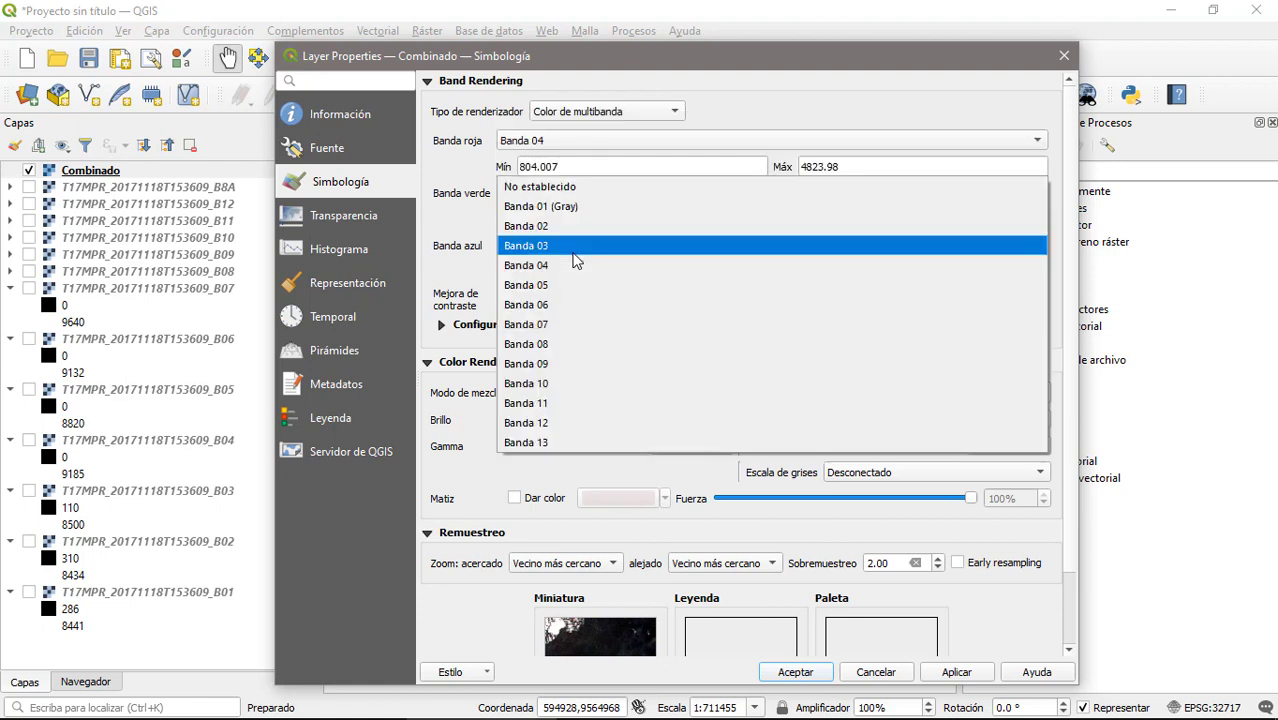
pyautogui.click(556, 228)
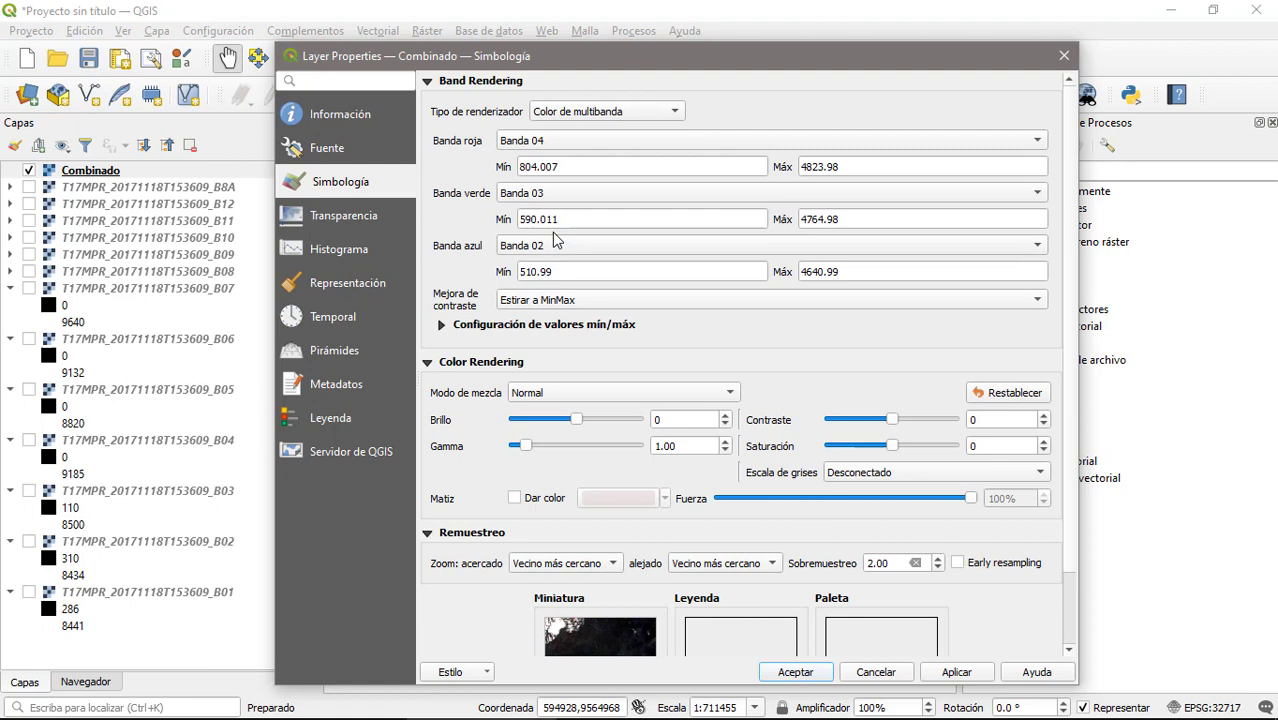
pyautogui.click(441, 326)
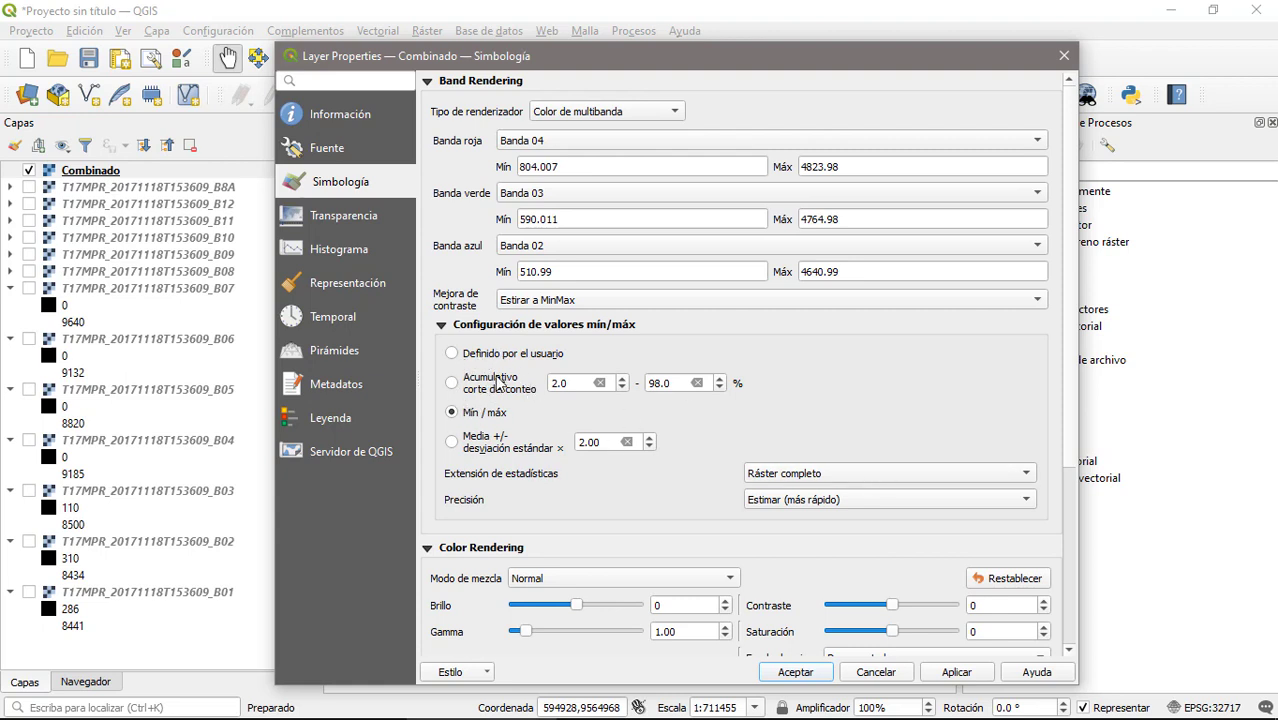
pyautogui.click(957, 672)
pyautogui.click(796, 672)
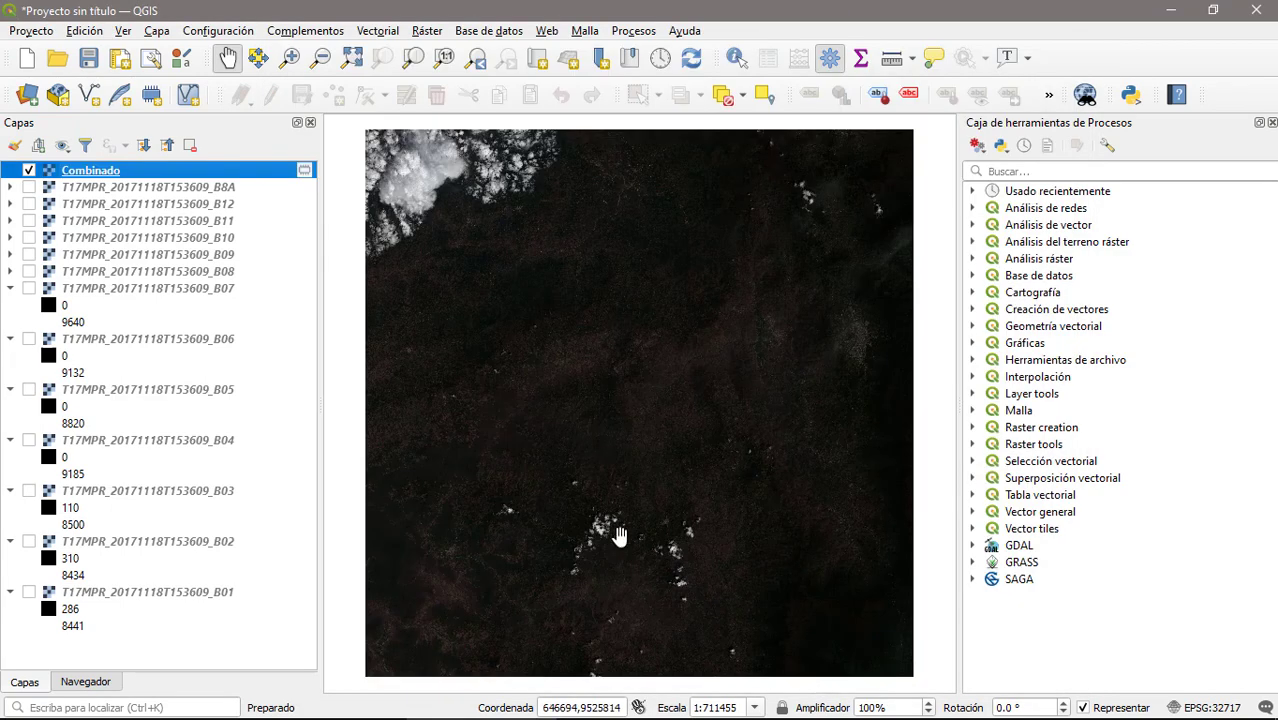
# Change the Combinado layer's symbology to Banda 08 as red and Banda 04 as green, with Banda 02 as blue, and apply it.
pyautogui.click(300, 56)
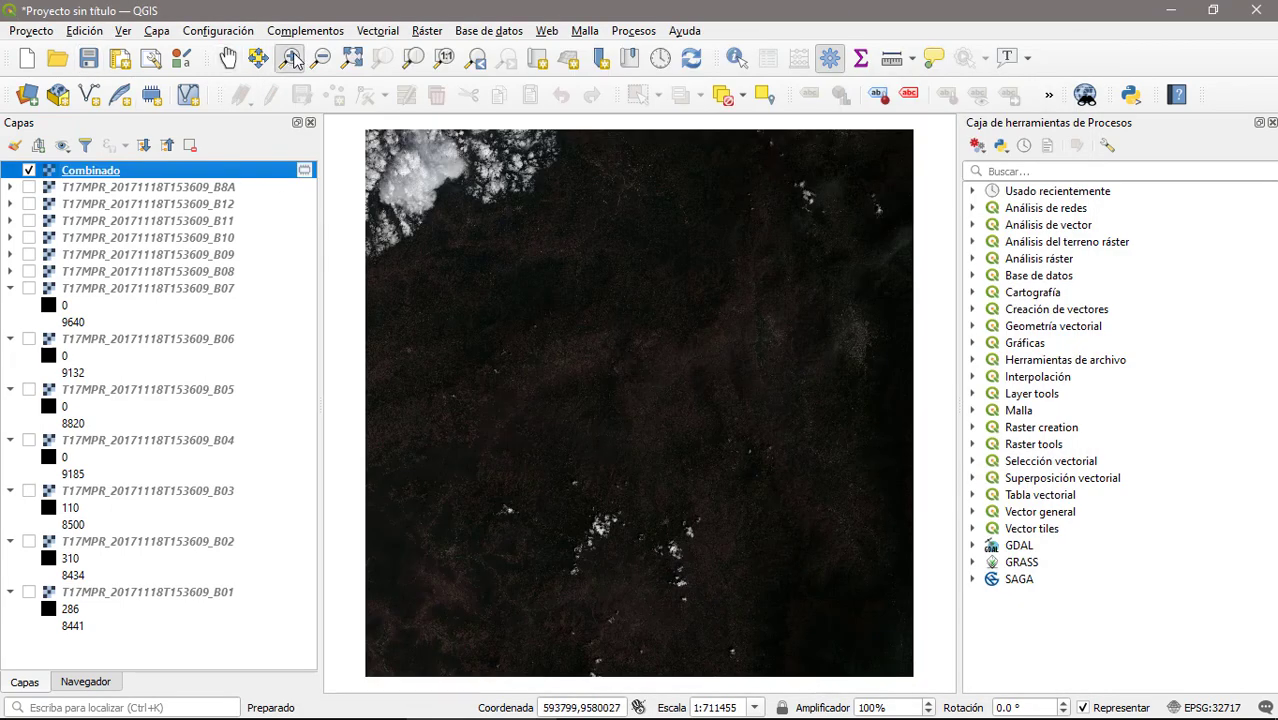
pyautogui.moveTo(640, 246); pyautogui.dragTo(899, 477)
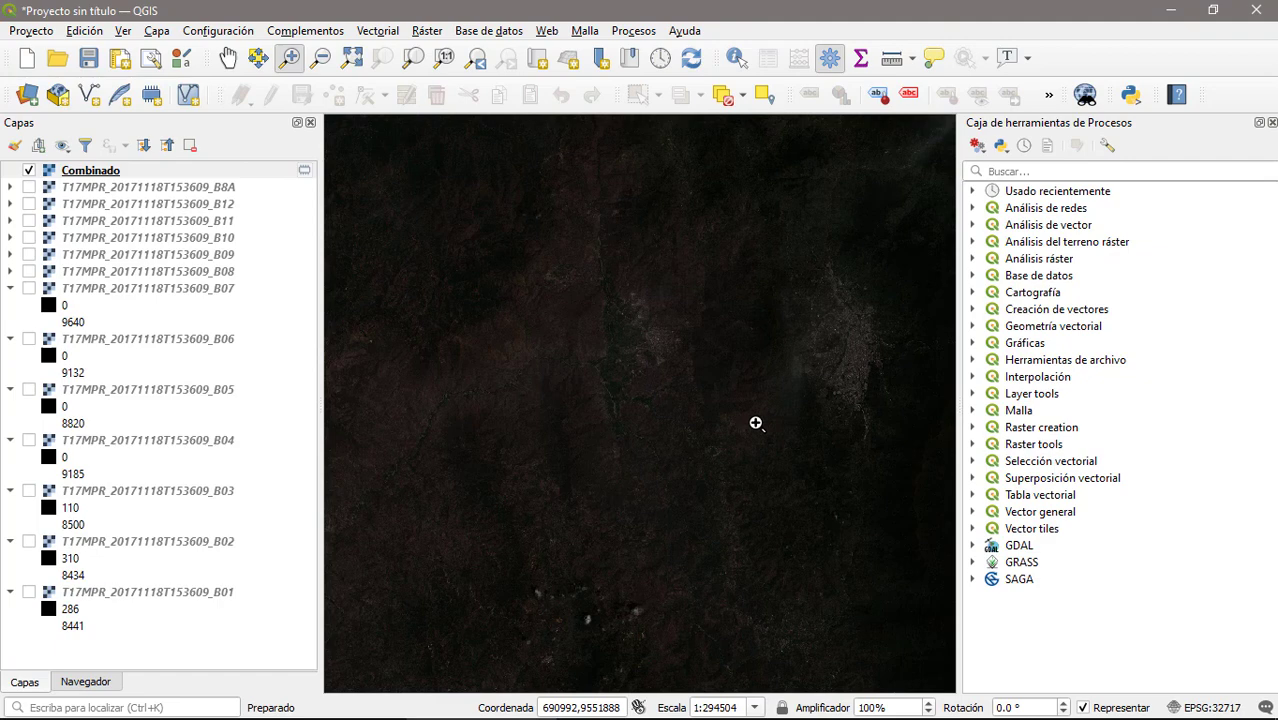
pyautogui.doubleClick(88, 176)
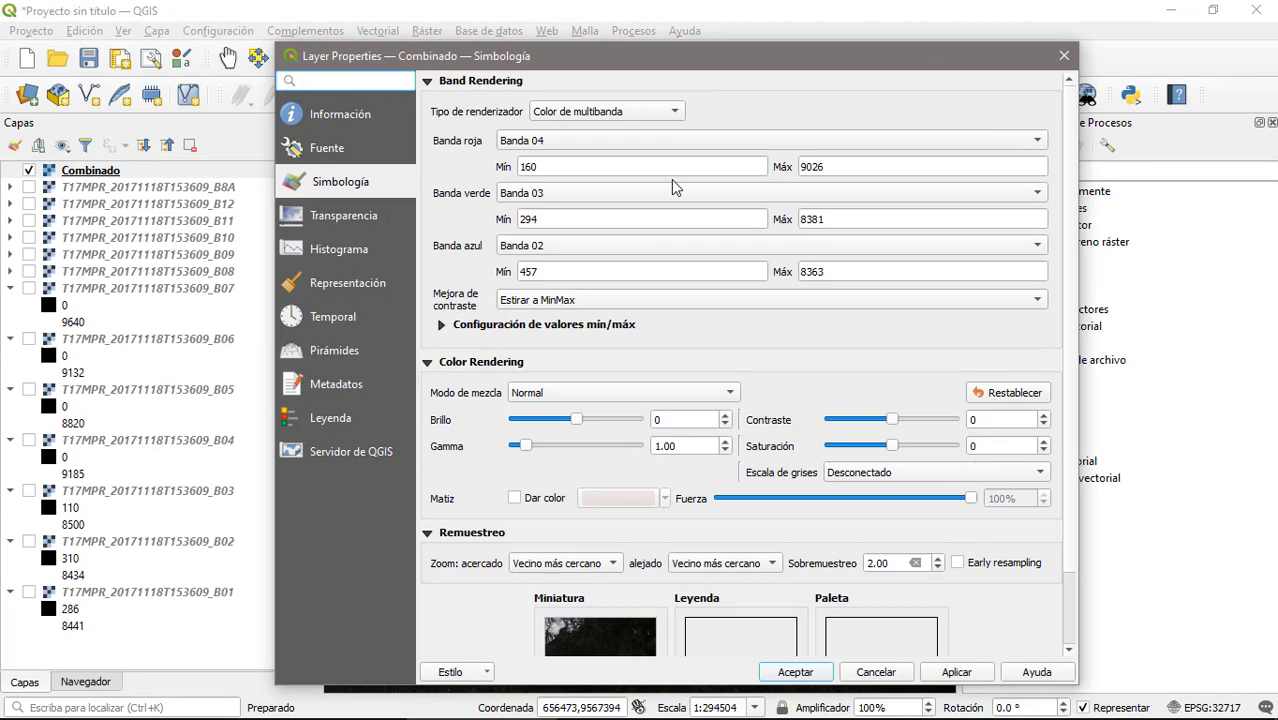
pyautogui.click(665, 145)
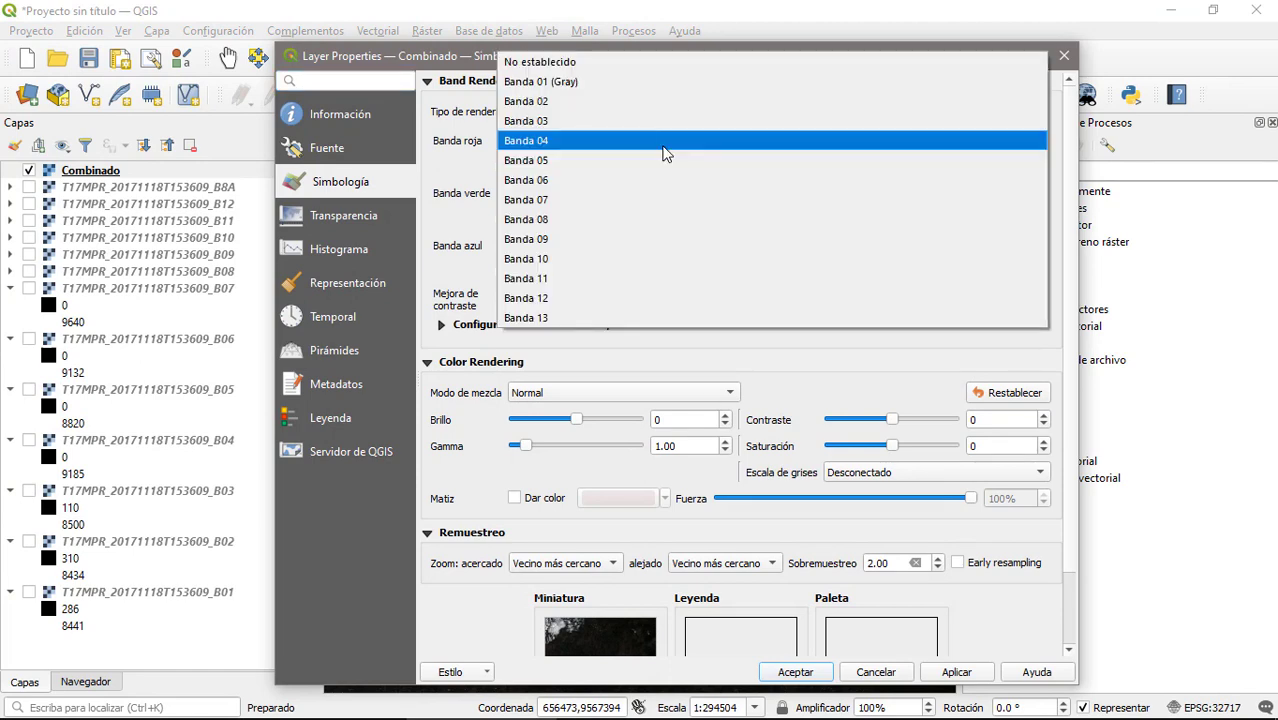
pyautogui.click(558, 219)
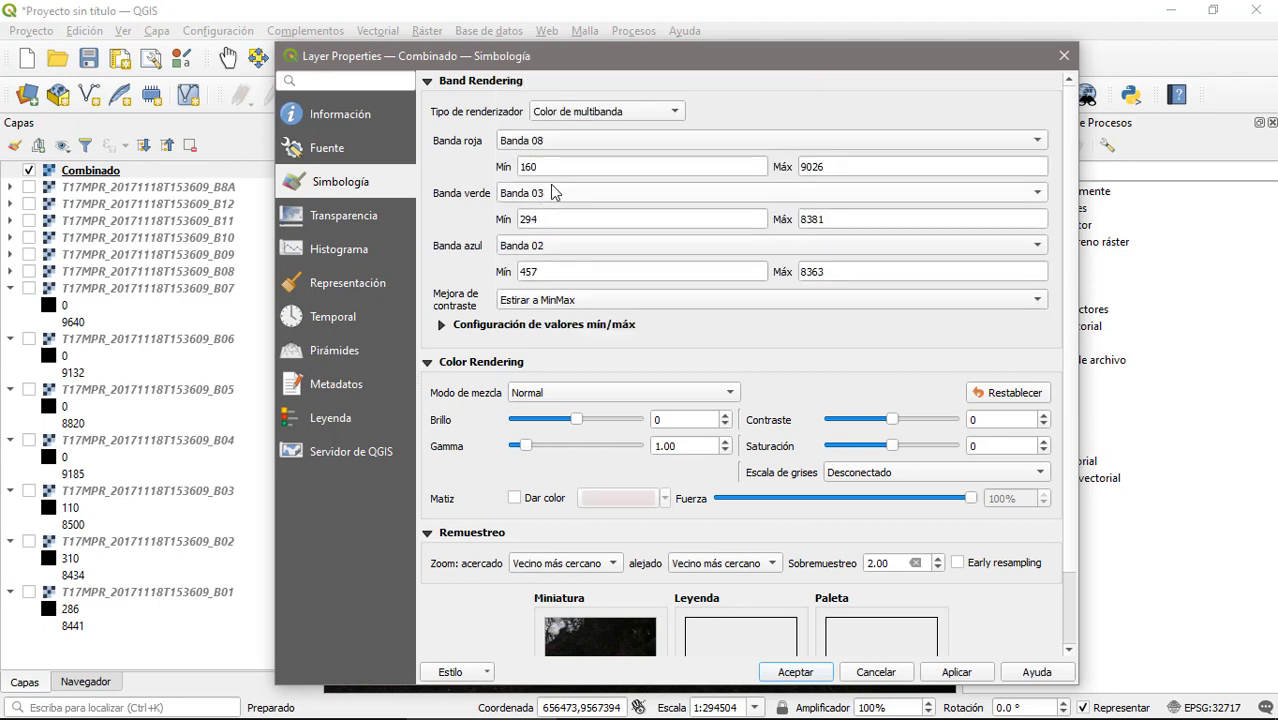
pyautogui.click(553, 197)
pyautogui.click(538, 213)
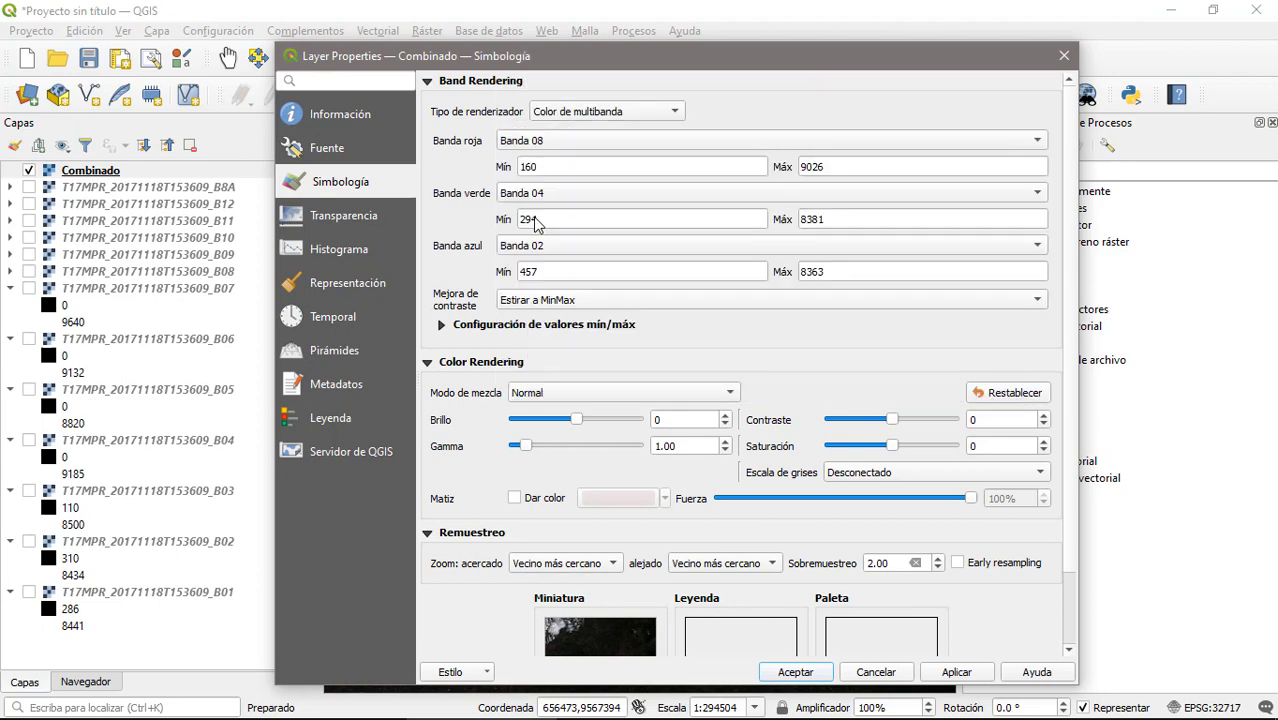
pyautogui.click(558, 250)
pyautogui.click(558, 252)
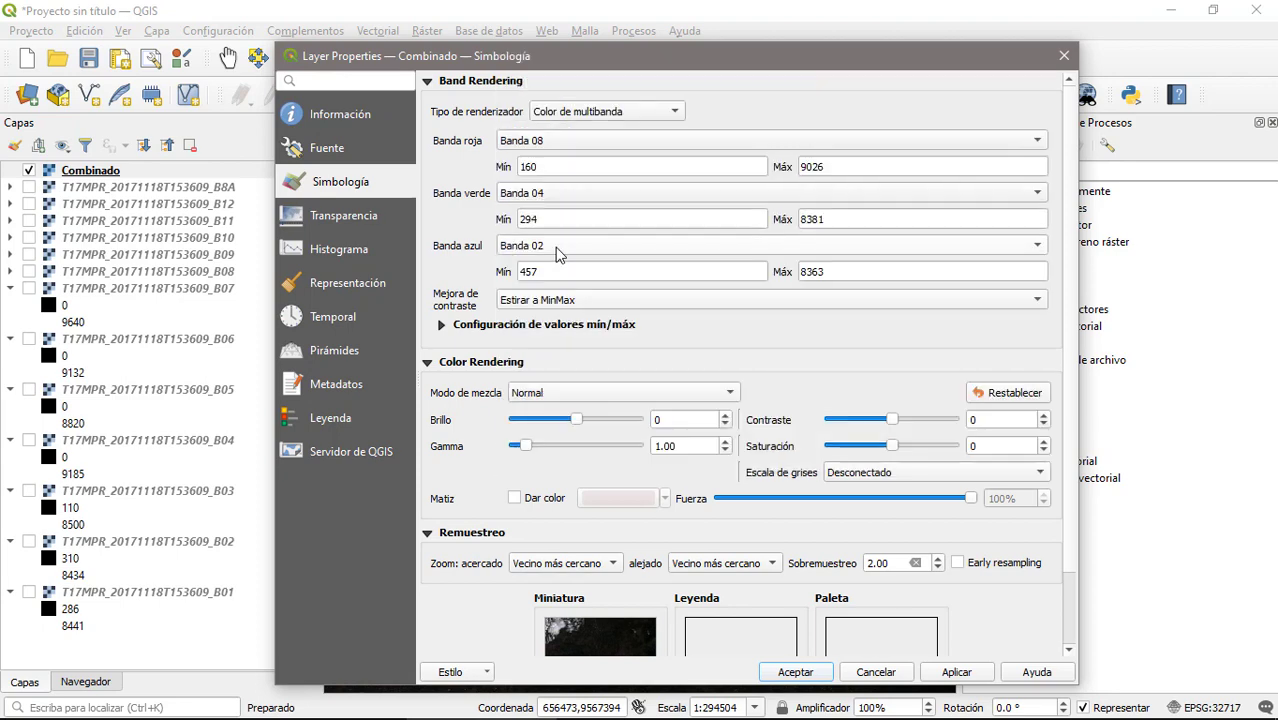
pyautogui.click(956, 672)
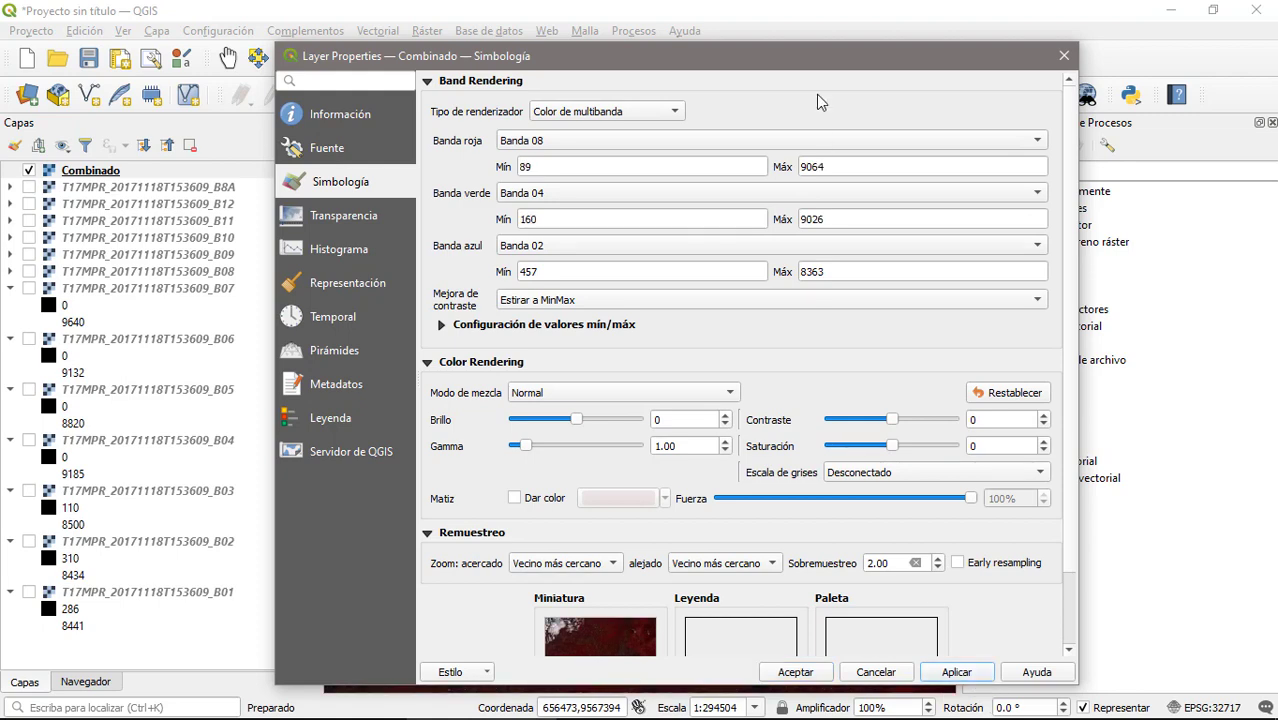
# Apply the atmospheric penetration combination to Combinado with Banda 12 as red, Banda 11 as green and Banda 13 as blue, and uncover the map.
pyautogui.moveTo(812, 68)
pyautogui.mouseDown()
pyautogui.moveTo(1164, 674)
pyautogui.moveTo(1115, 717)
pyautogui.moveTo(838, 92)
pyautogui.moveTo(814, 80)
pyautogui.mouseUp()
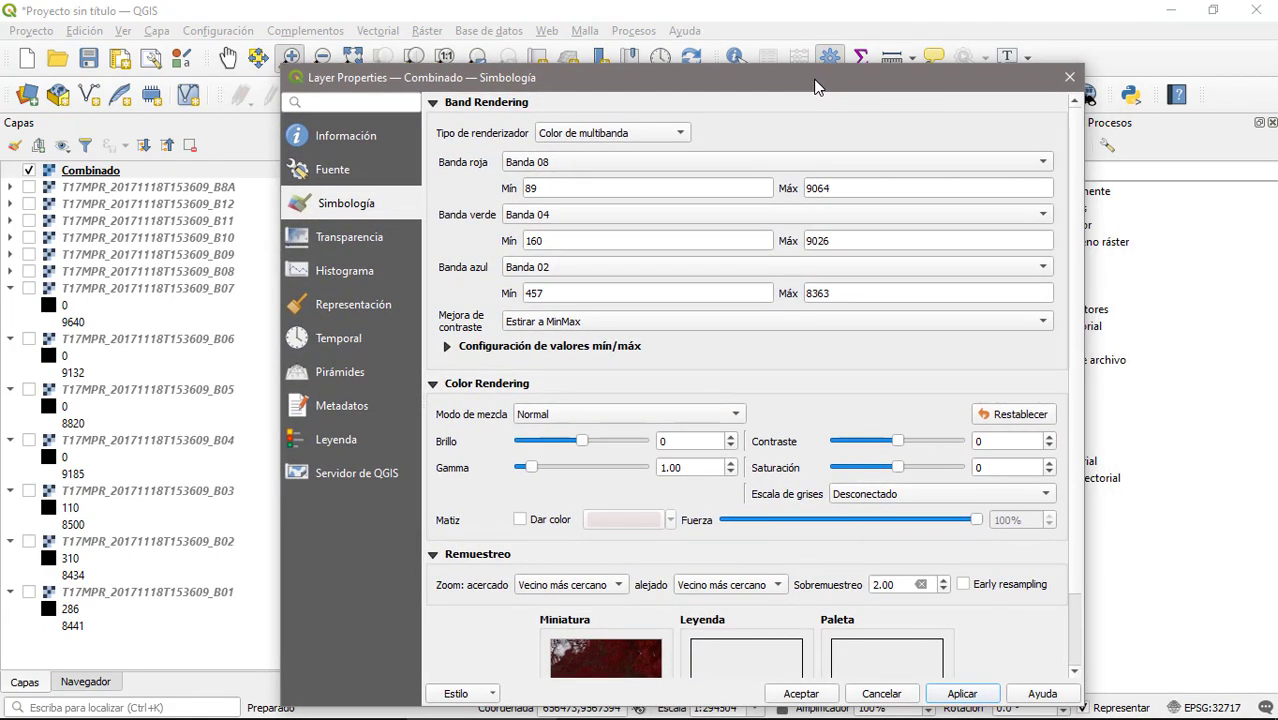
pyautogui.click(656, 161)
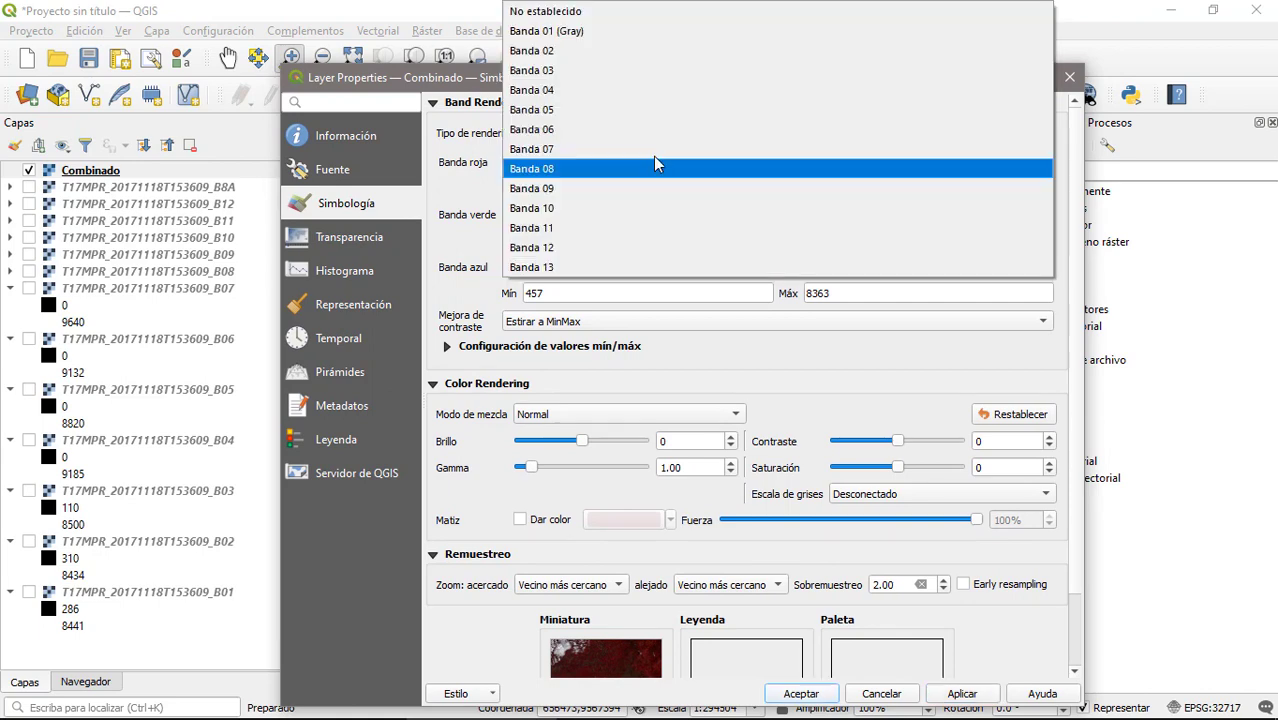
pyautogui.click(579, 248)
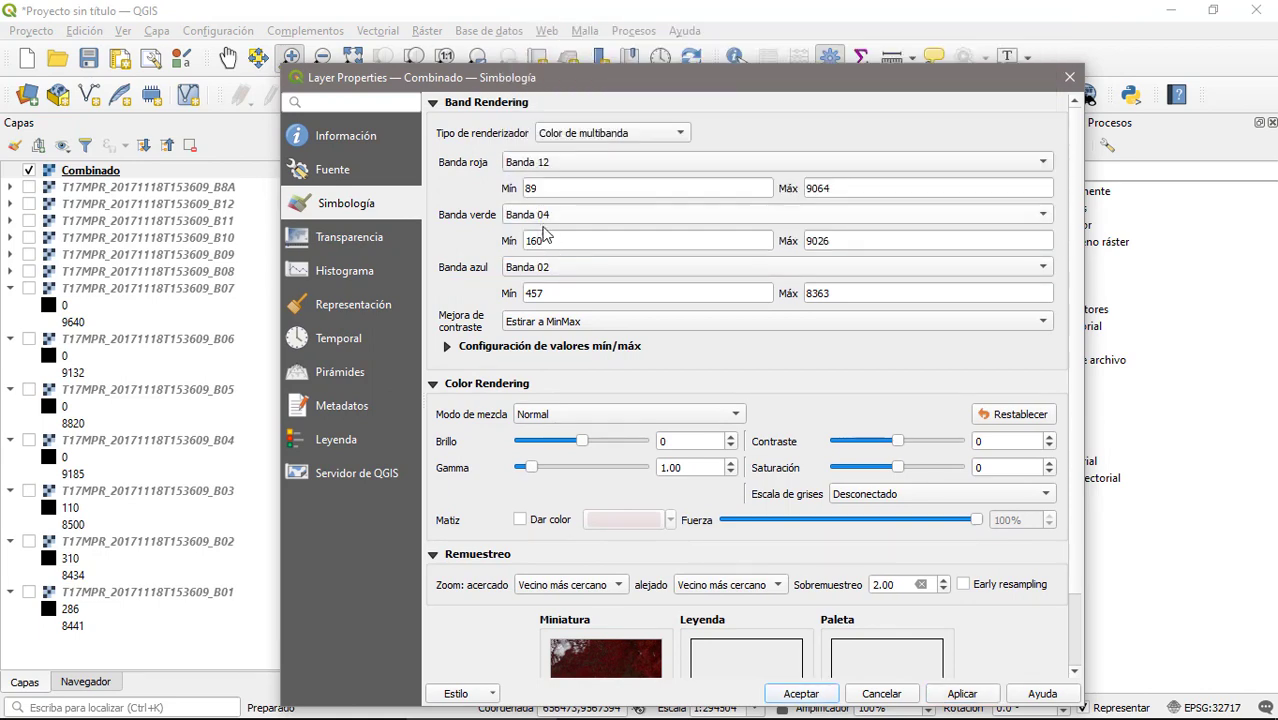
pyautogui.click(550, 214)
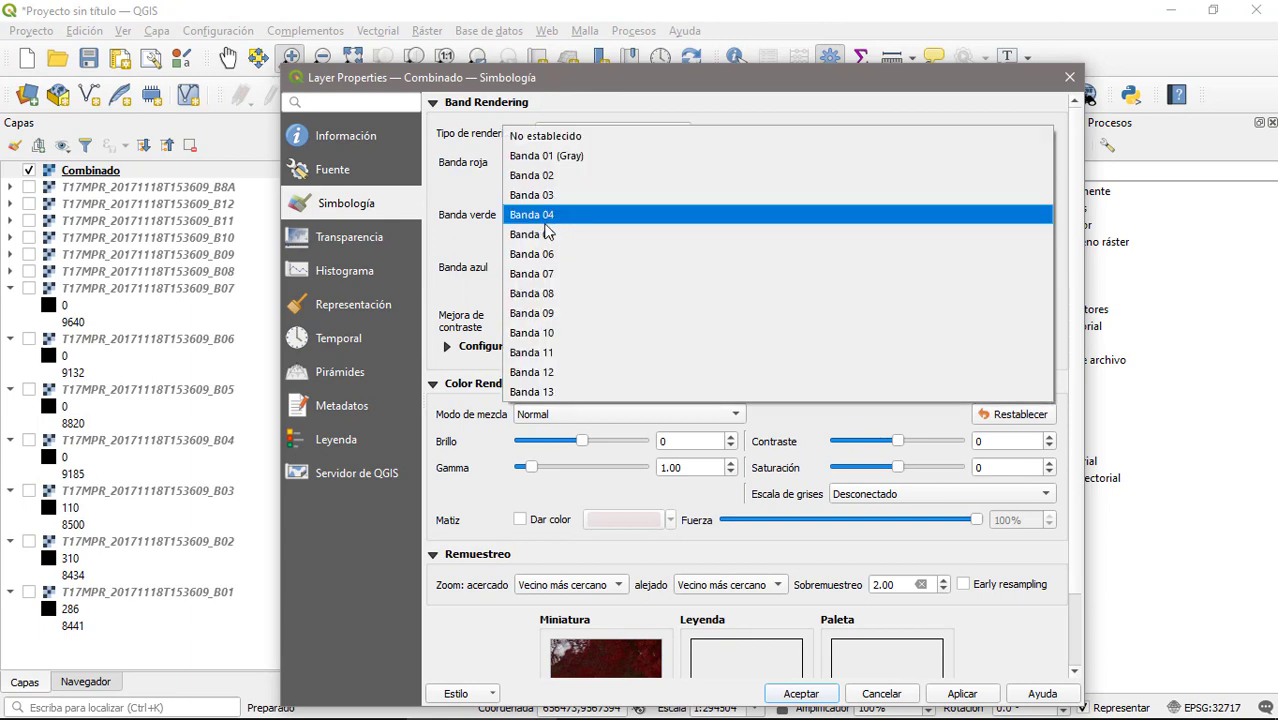
pyautogui.click(553, 351)
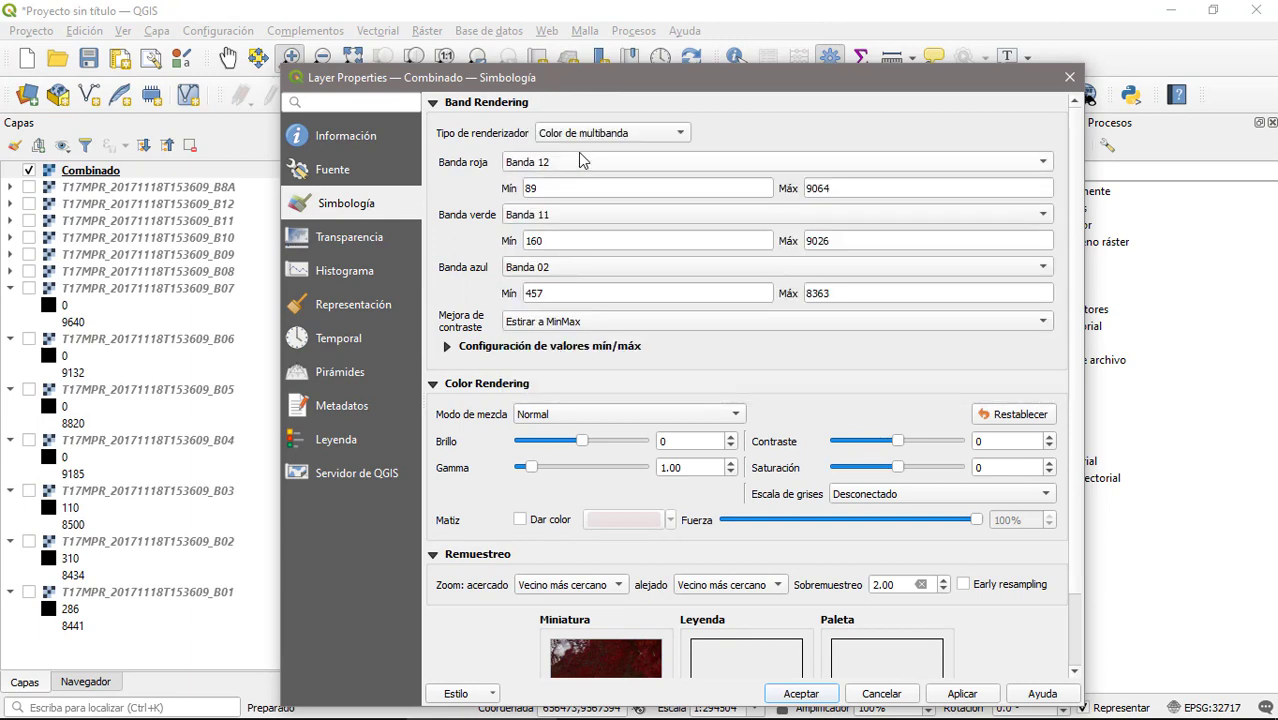
pyautogui.click(567, 263)
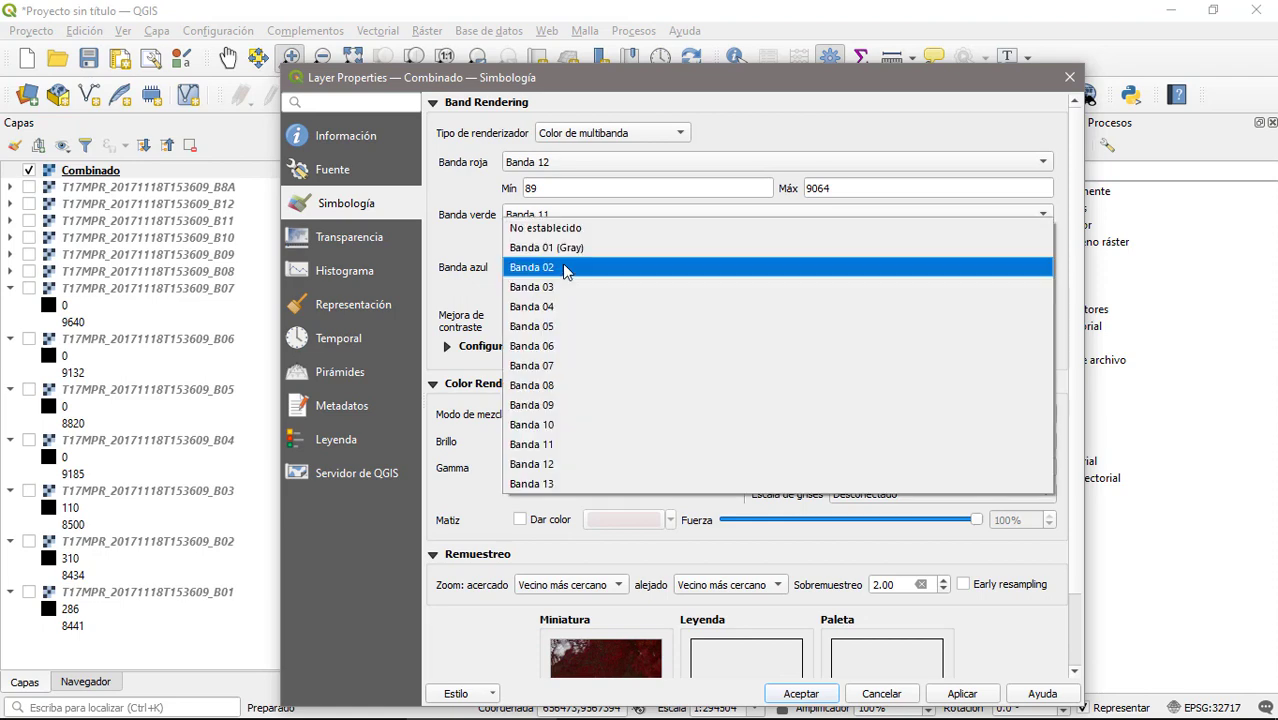
pyautogui.click(531, 484)
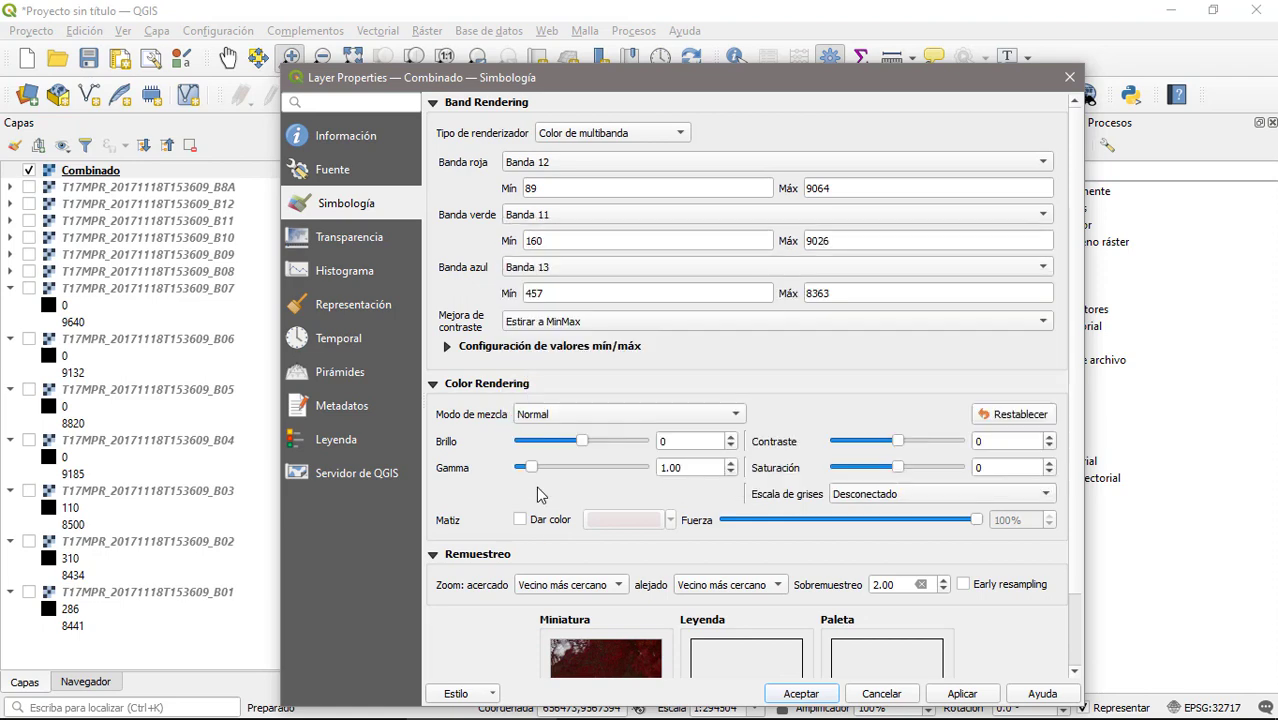
pyautogui.moveTo(704, 92); pyautogui.dragTo(565, 45)
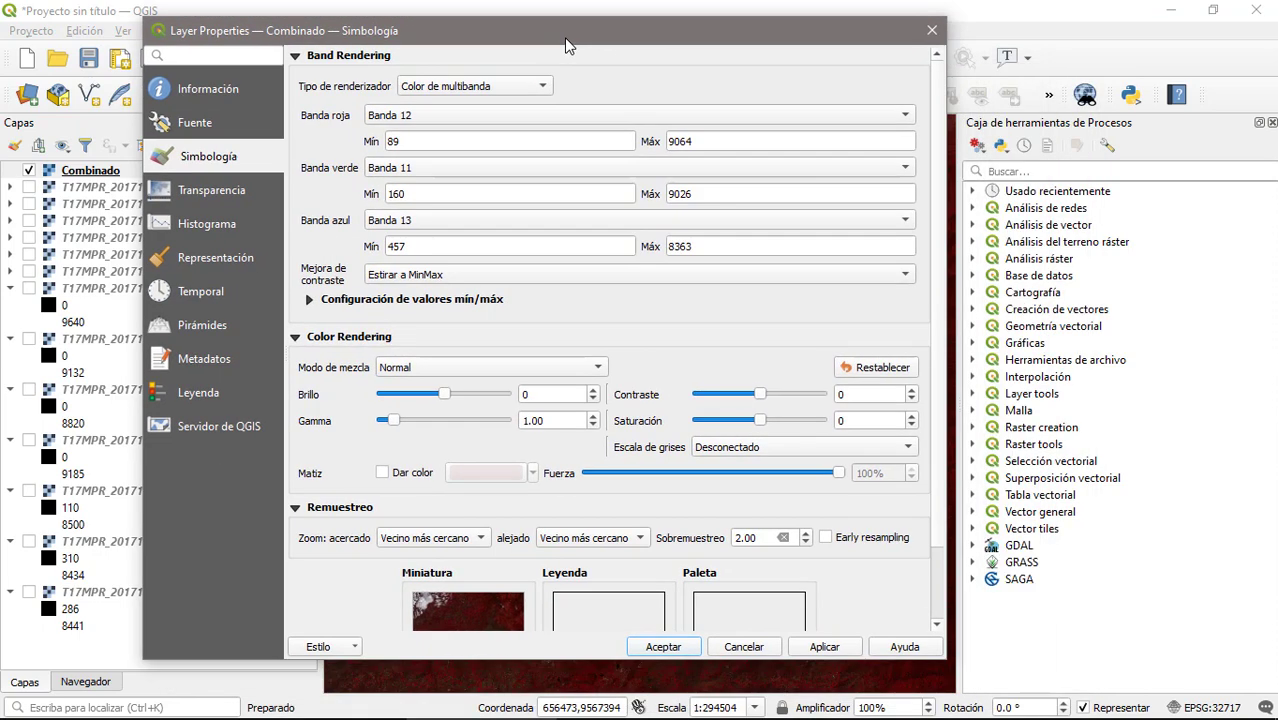
pyautogui.click(825, 647)
pyautogui.moveTo(687, 31); pyautogui.dragTo(820, 630)
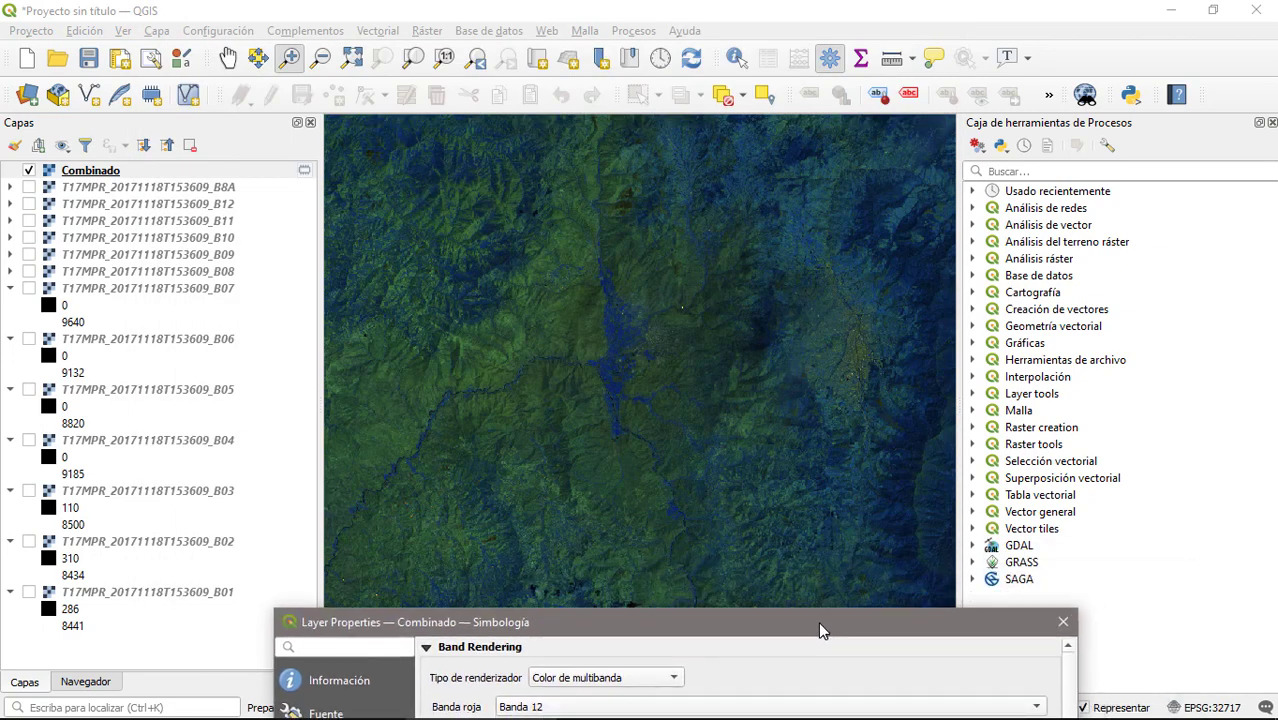
# Apply the agriculture combination to Combinado with Banda 11 as red, Banda 08 as green and Banda 02 as blue.
pyautogui.moveTo(820, 630); pyautogui.dragTo(752, 119)
pyautogui.click(623, 199)
pyautogui.click(500, 229)
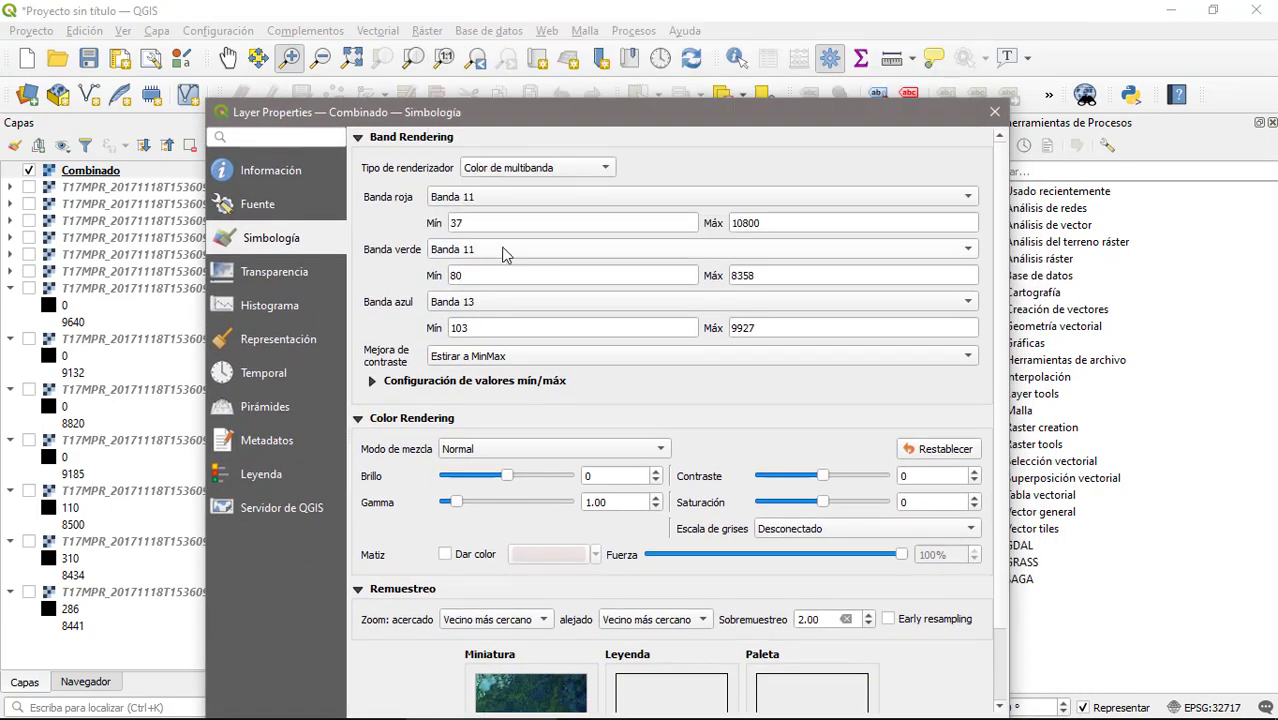
pyautogui.click(503, 252)
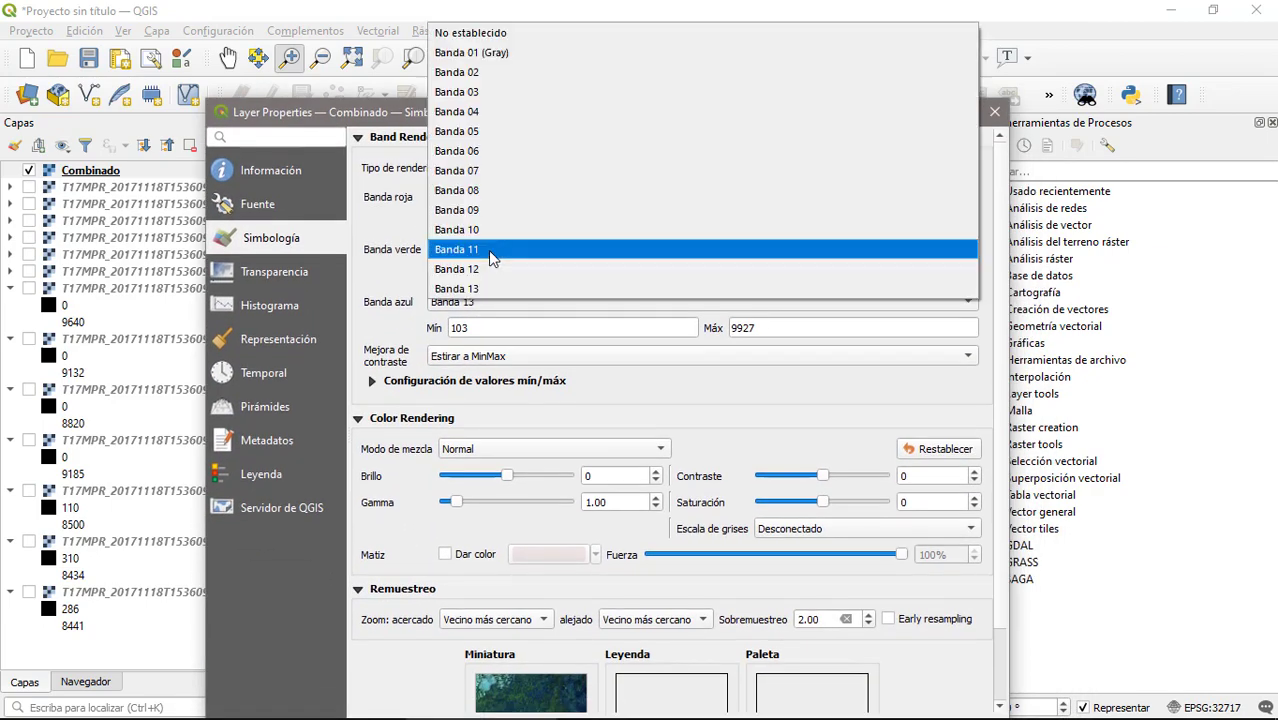
pyautogui.click(476, 191)
pyautogui.click(476, 302)
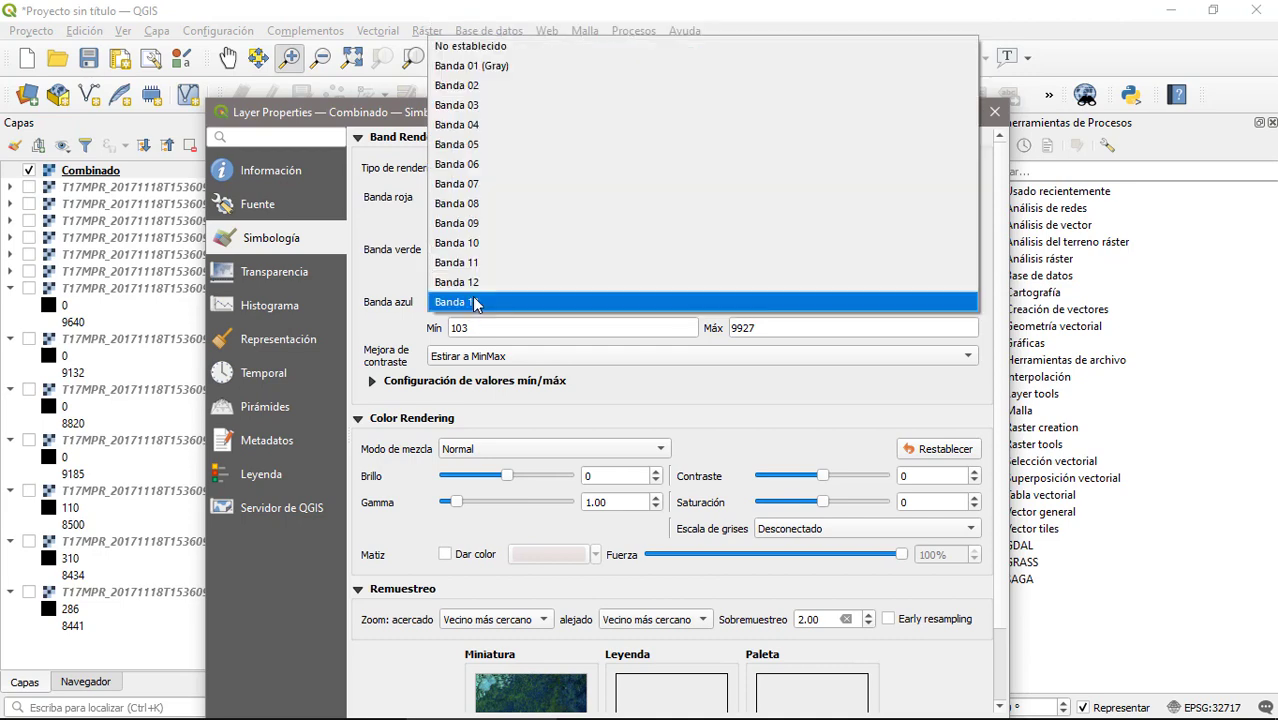
pyautogui.click(476, 85)
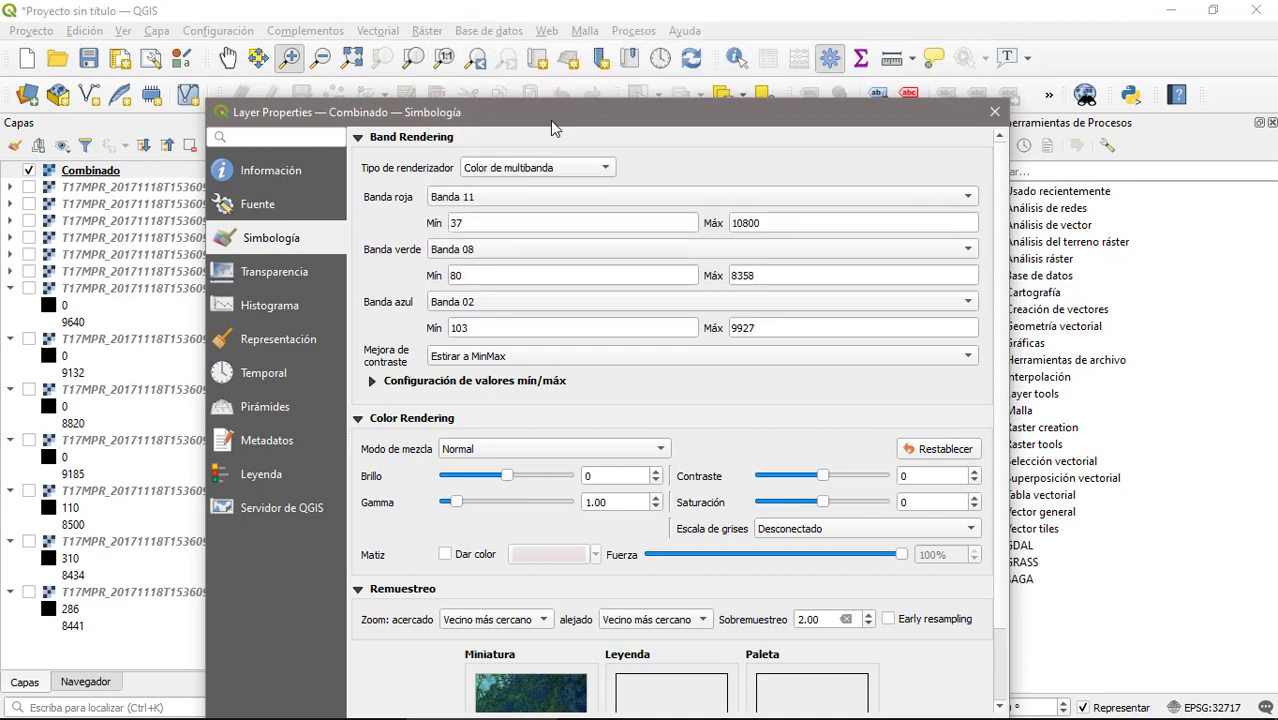
pyautogui.moveTo(552, 118); pyautogui.dragTo(506, 28)
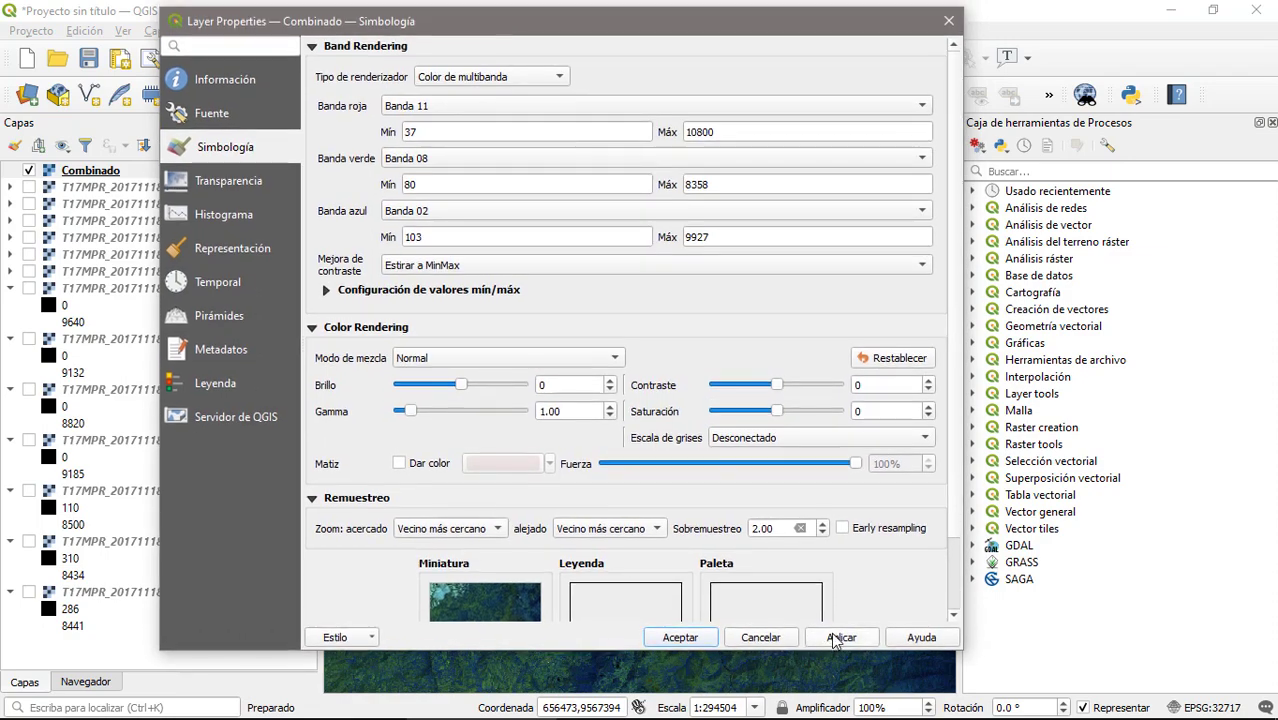
pyautogui.click(838, 640)
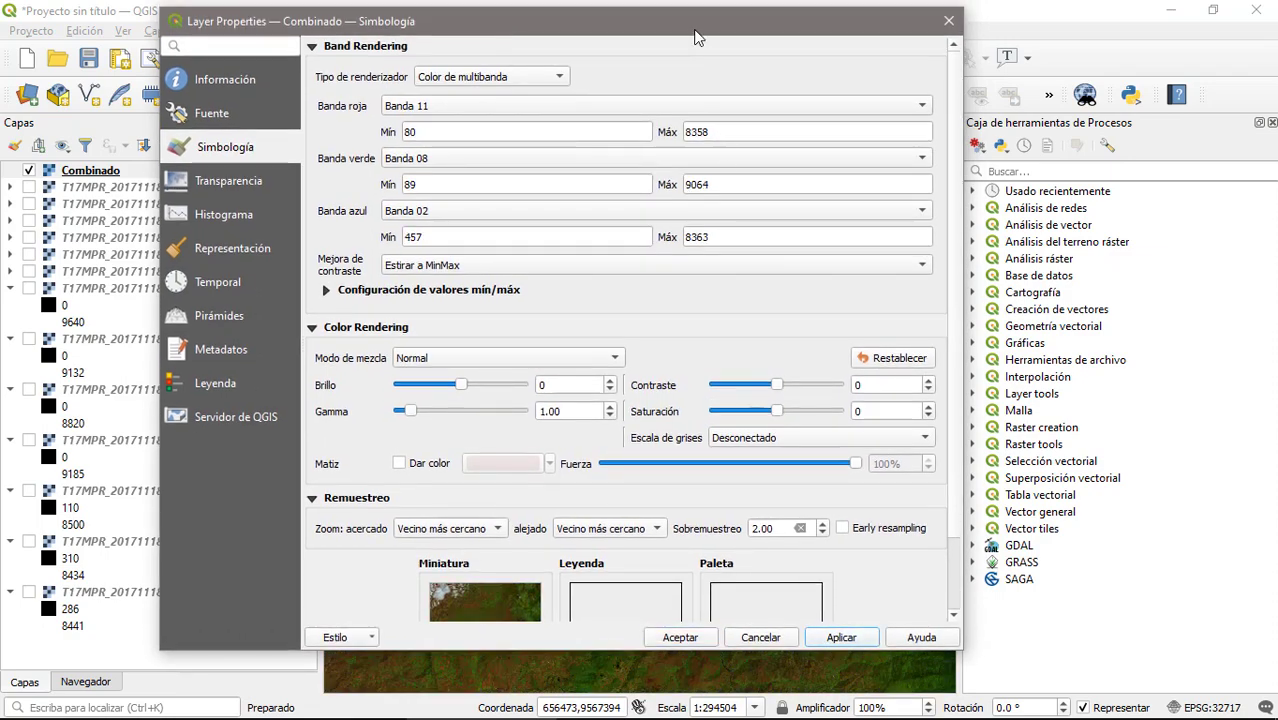
# Apply Banda 08 as red, Banda 11 as green and Banda 02 as blue to Combinado, and inspect the central valley up close.
pyautogui.moveTo(697, 37); pyautogui.dragTo(938, 616)
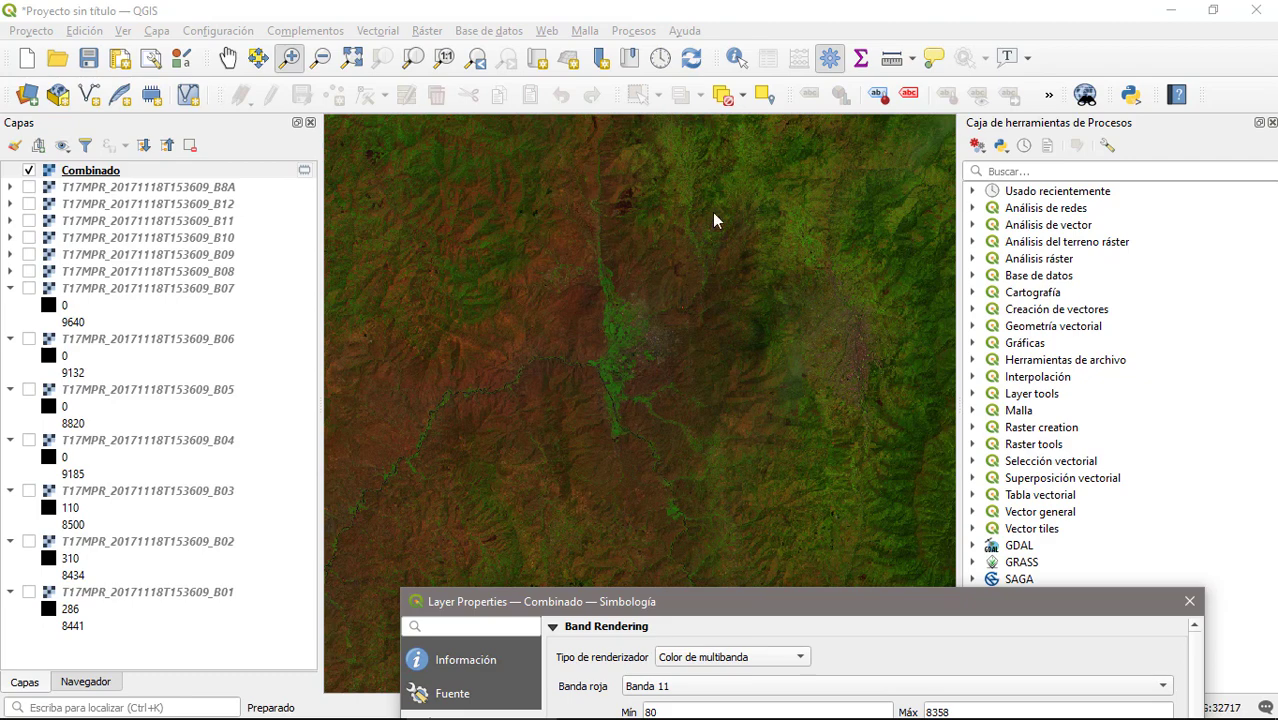
pyautogui.moveTo(932, 600); pyautogui.dragTo(755, 114)
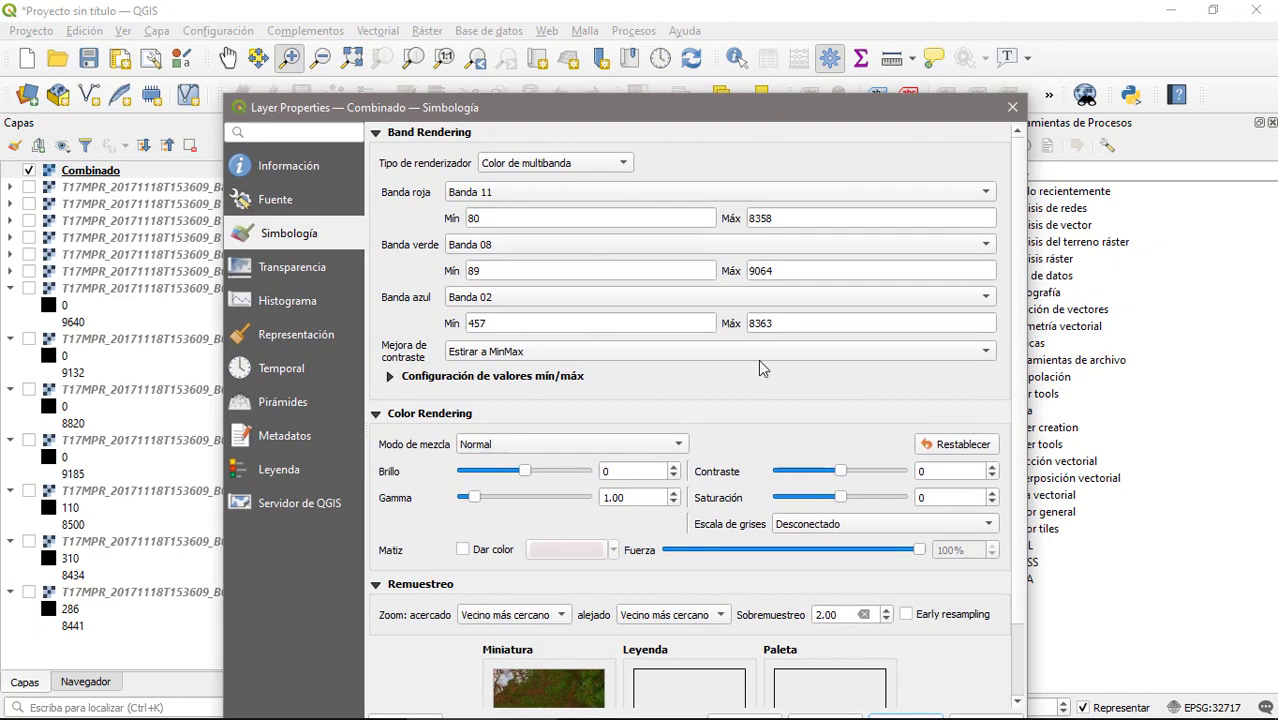
pyautogui.click(497, 195)
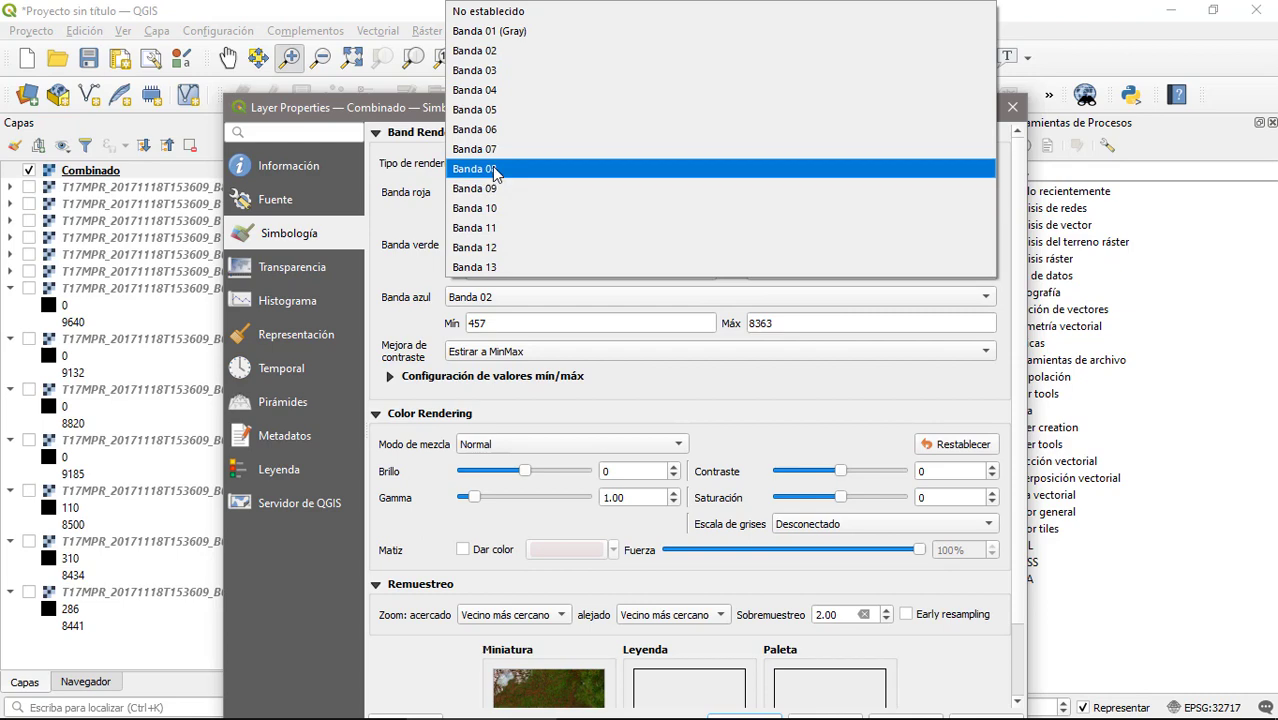
pyautogui.click(492, 171)
pyautogui.click(491, 245)
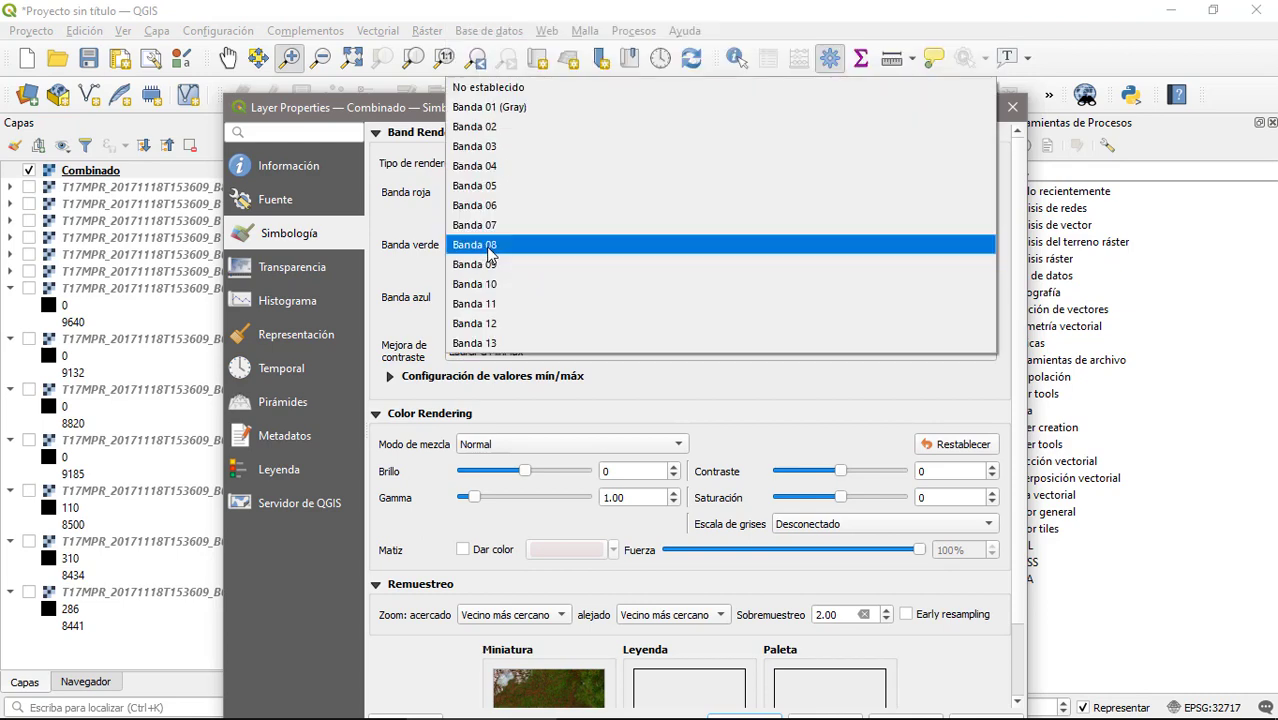
pyautogui.click(489, 307)
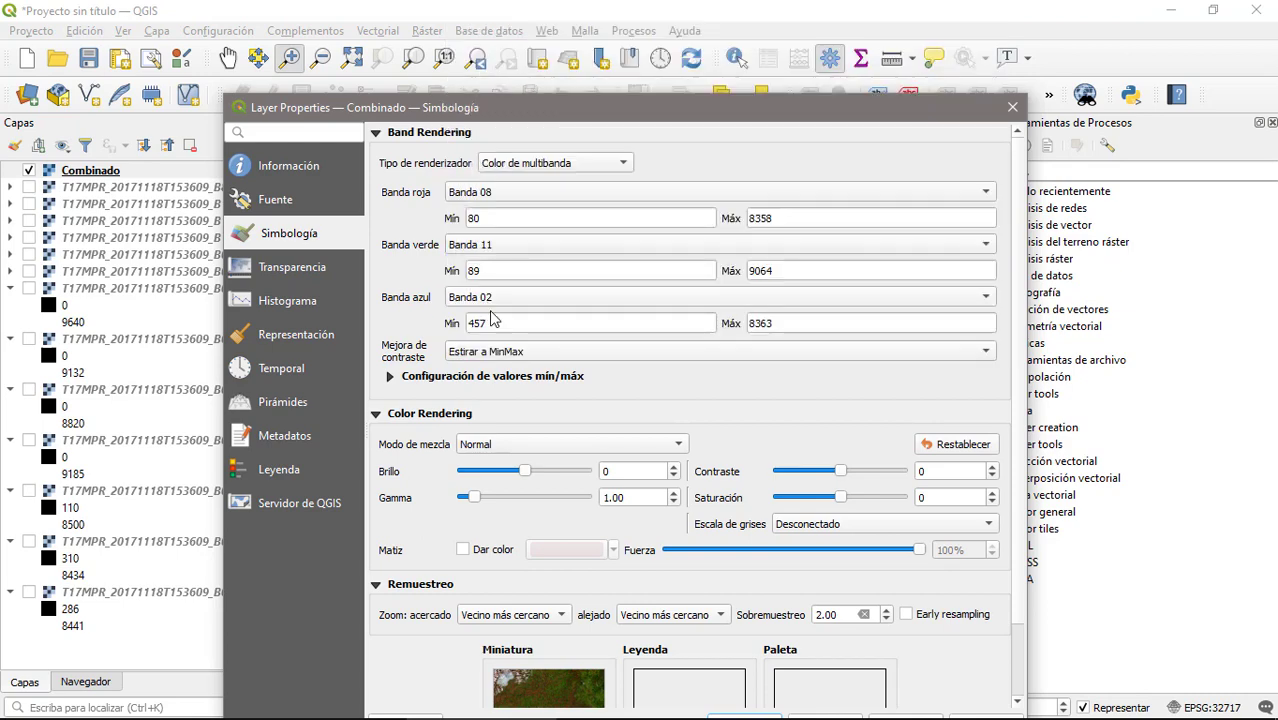
pyautogui.moveTo(650, 115); pyautogui.dragTo(624, 22)
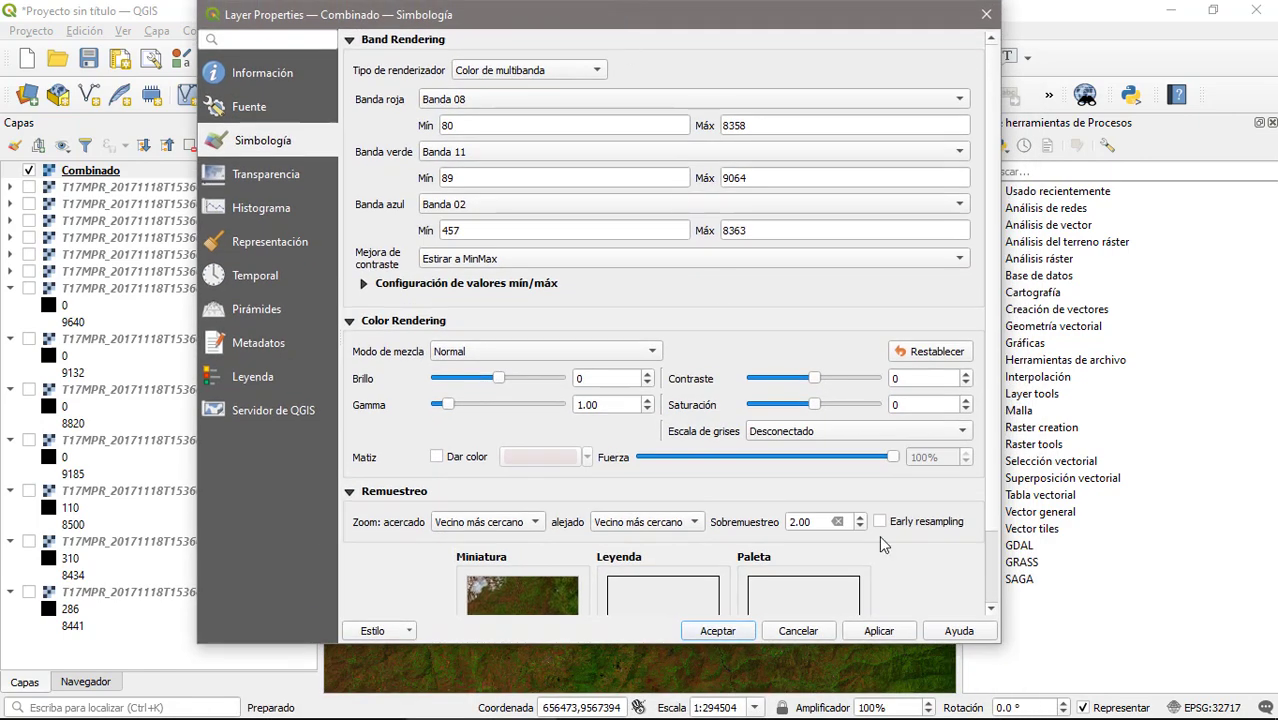
pyautogui.click(879, 631)
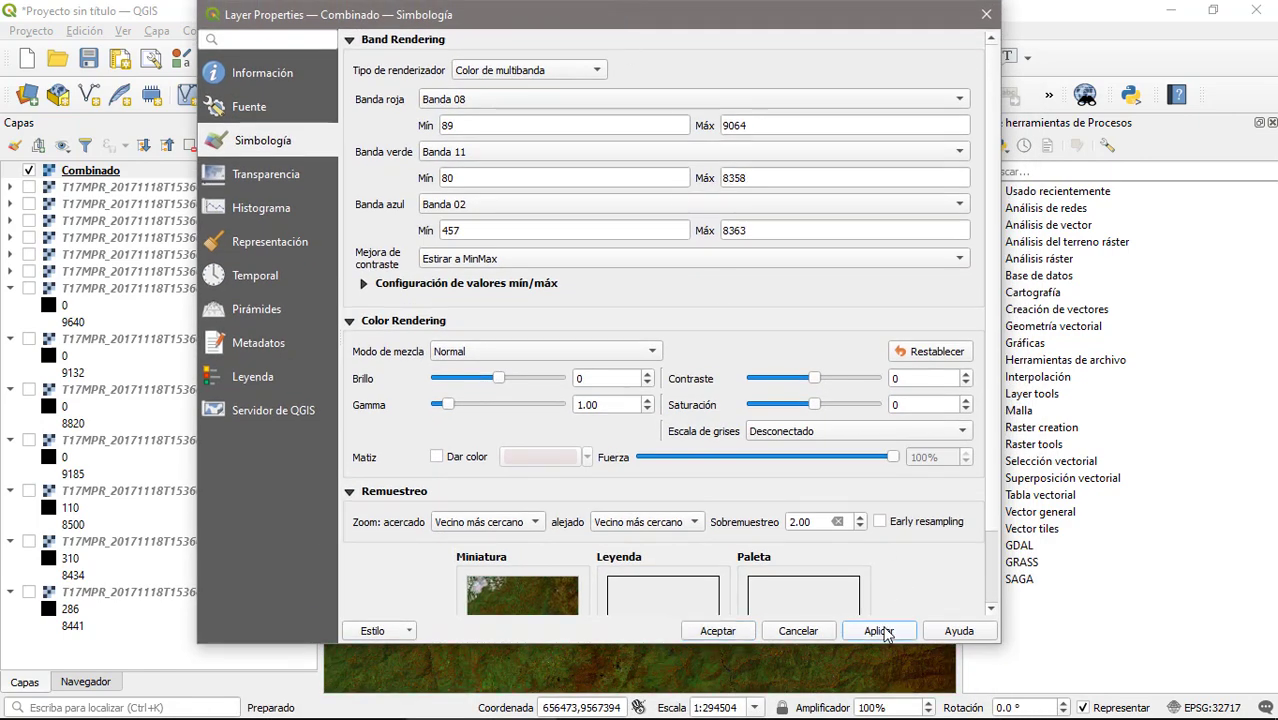
pyautogui.click(739, 635)
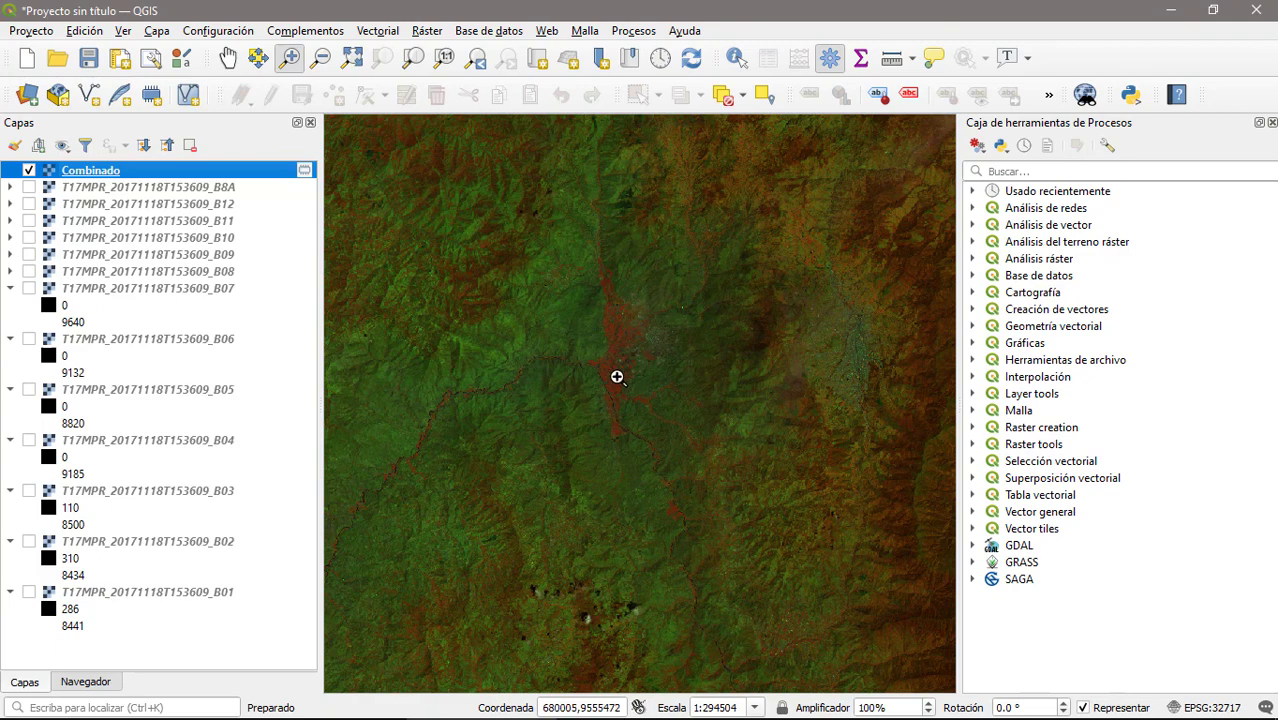
pyautogui.moveTo(576, 303); pyautogui.dragTo(659, 428)
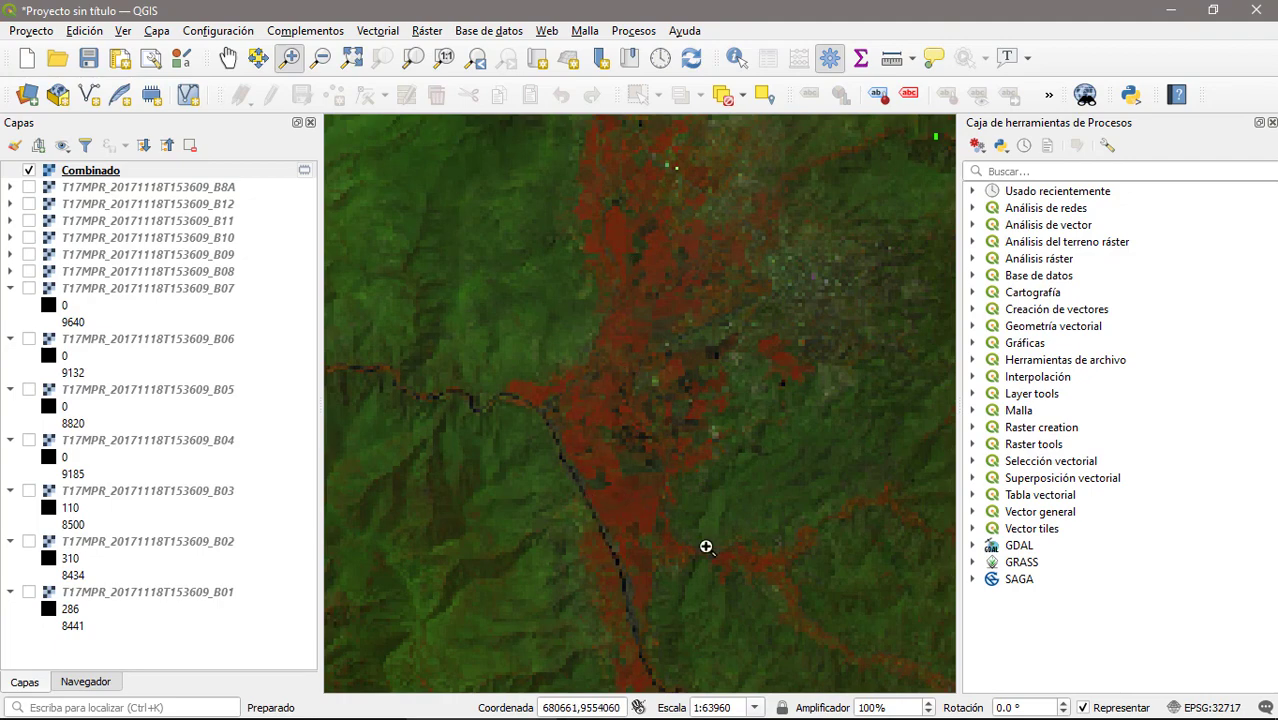
pyautogui.click(305, 171)
pyautogui.scroll(-2, 585, 291)
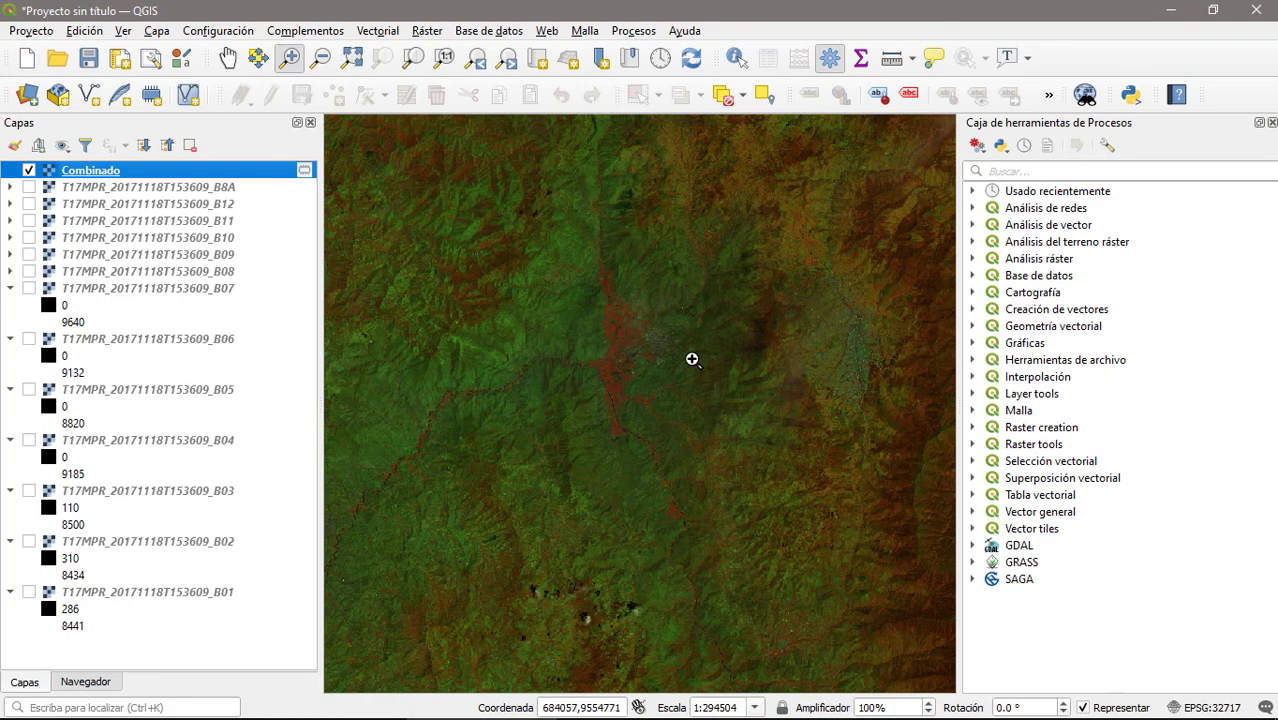
# Set the Combinado layer back to natural colour with Banda 04 as red, Banda 03 as green and Banda 02 as blue, and apply it.
pyautogui.rightClick(104, 178)
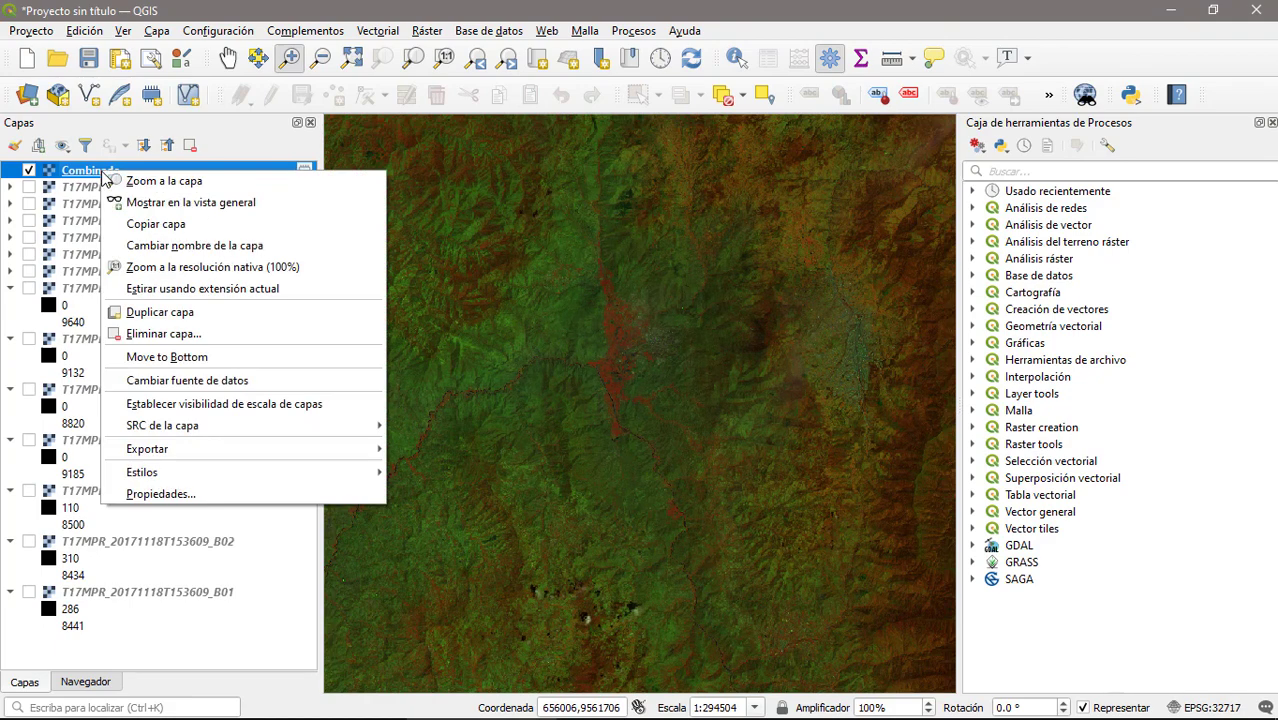
pyautogui.click(204, 485)
pyautogui.click(396, 190)
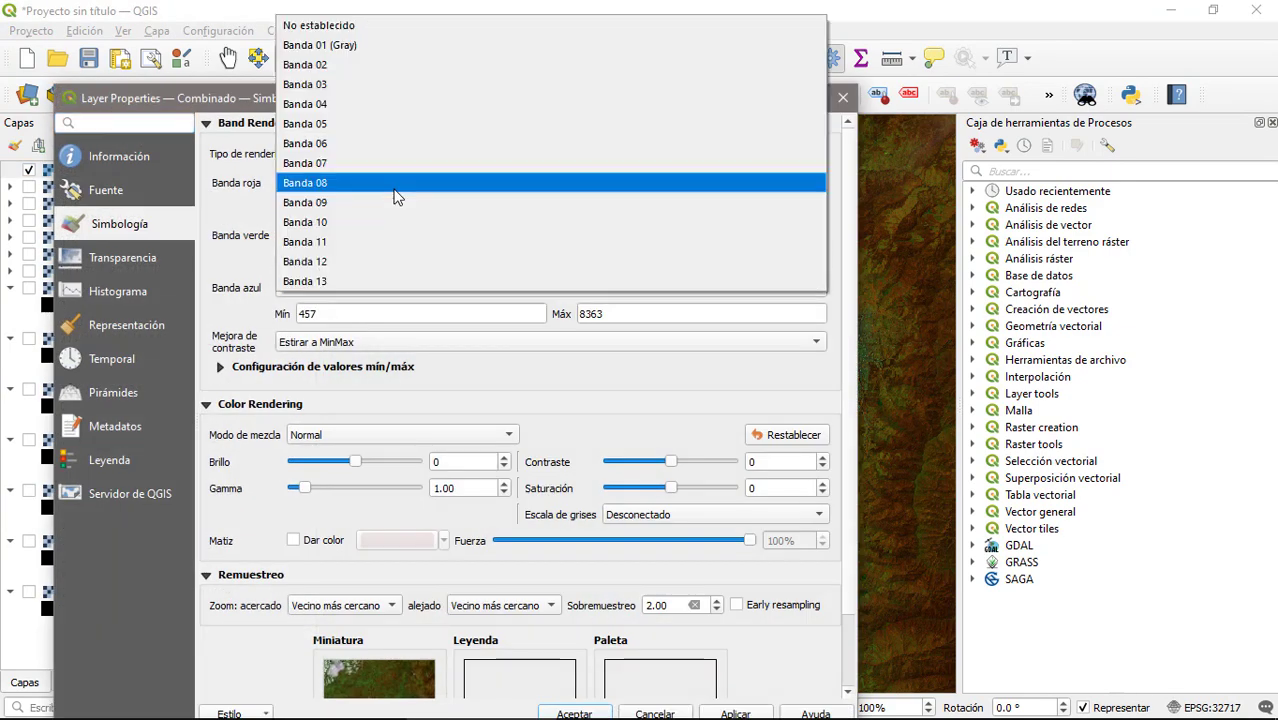
pyautogui.click(340, 104)
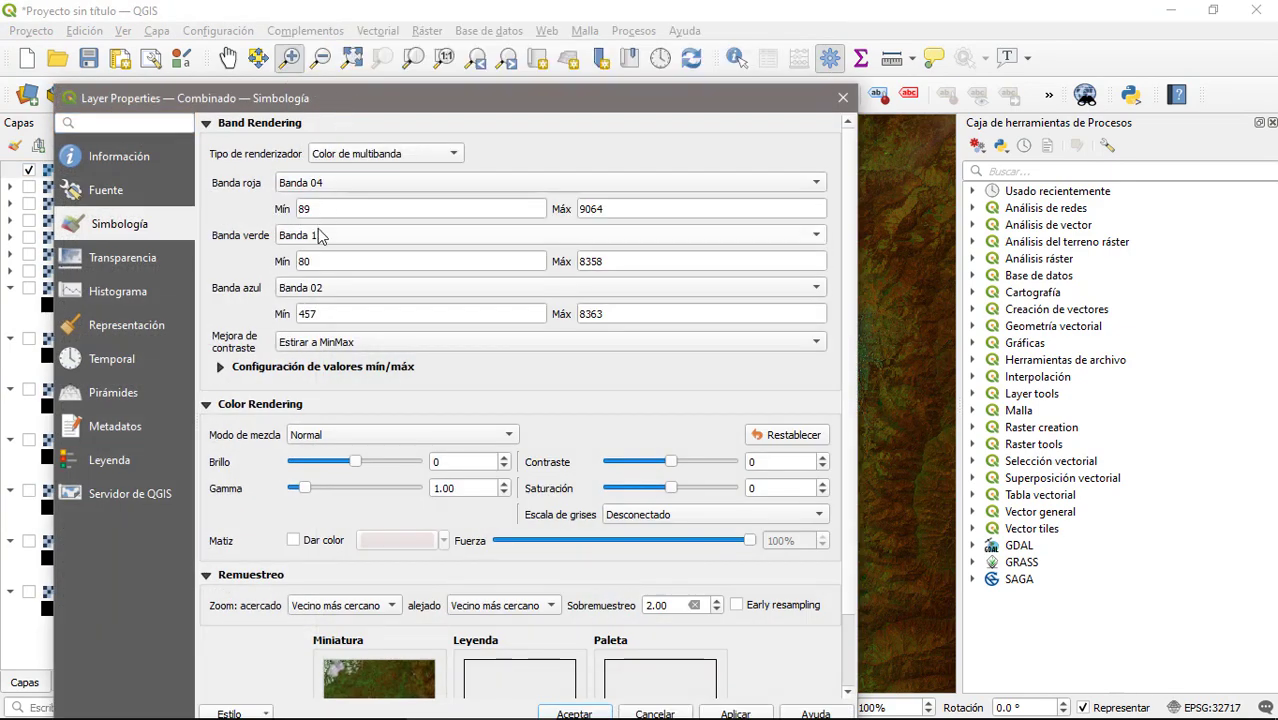
pyautogui.click(320, 235)
pyautogui.click(330, 81)
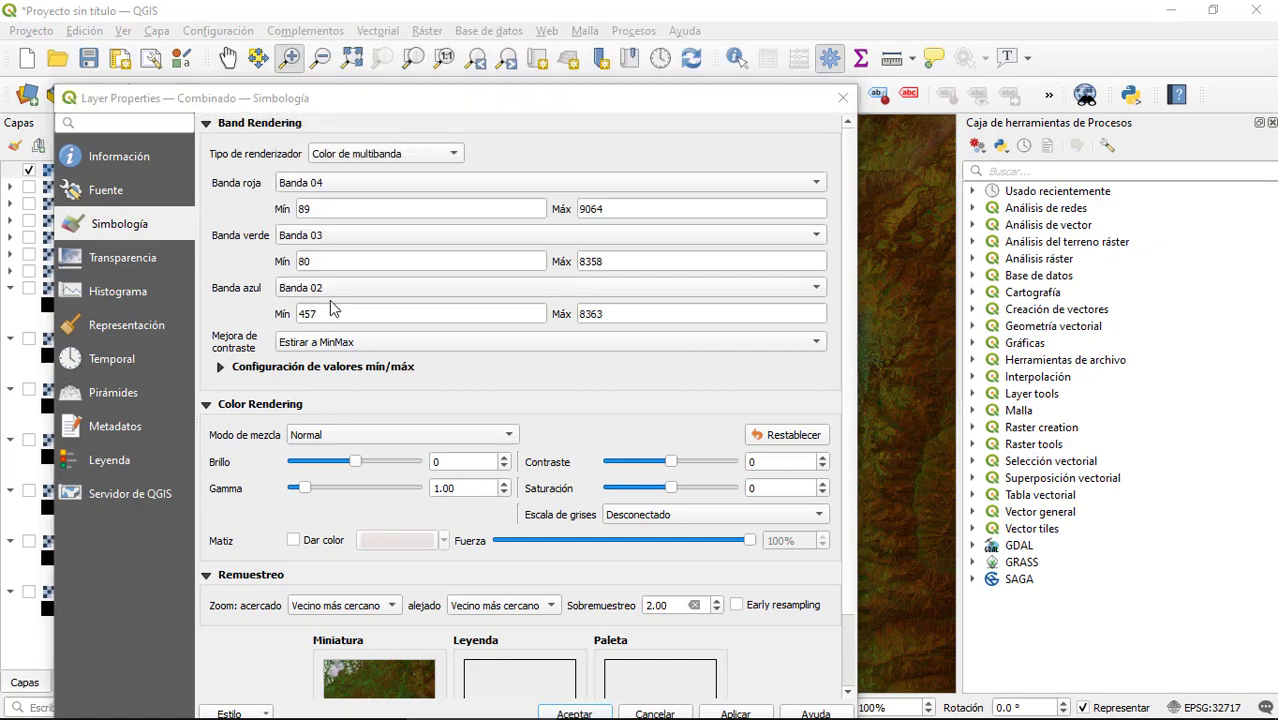
pyautogui.moveTo(442, 98); pyautogui.dragTo(404, 36)
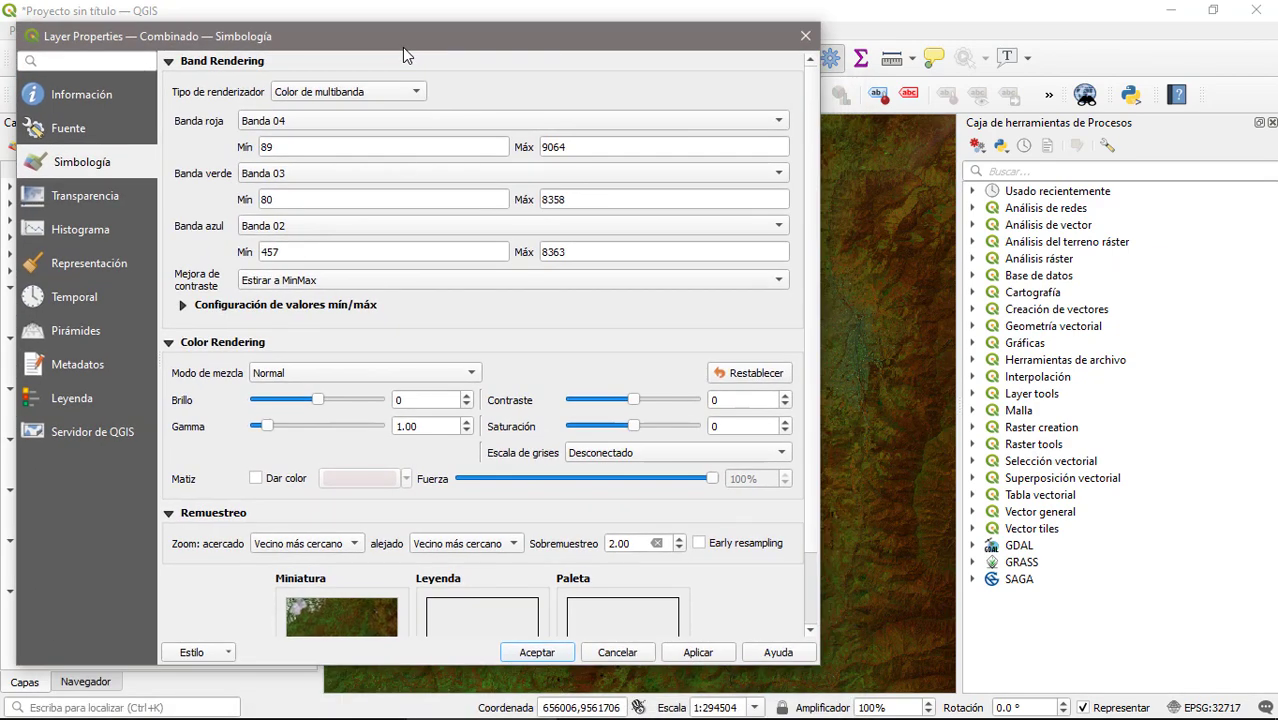
pyautogui.click(695, 660)
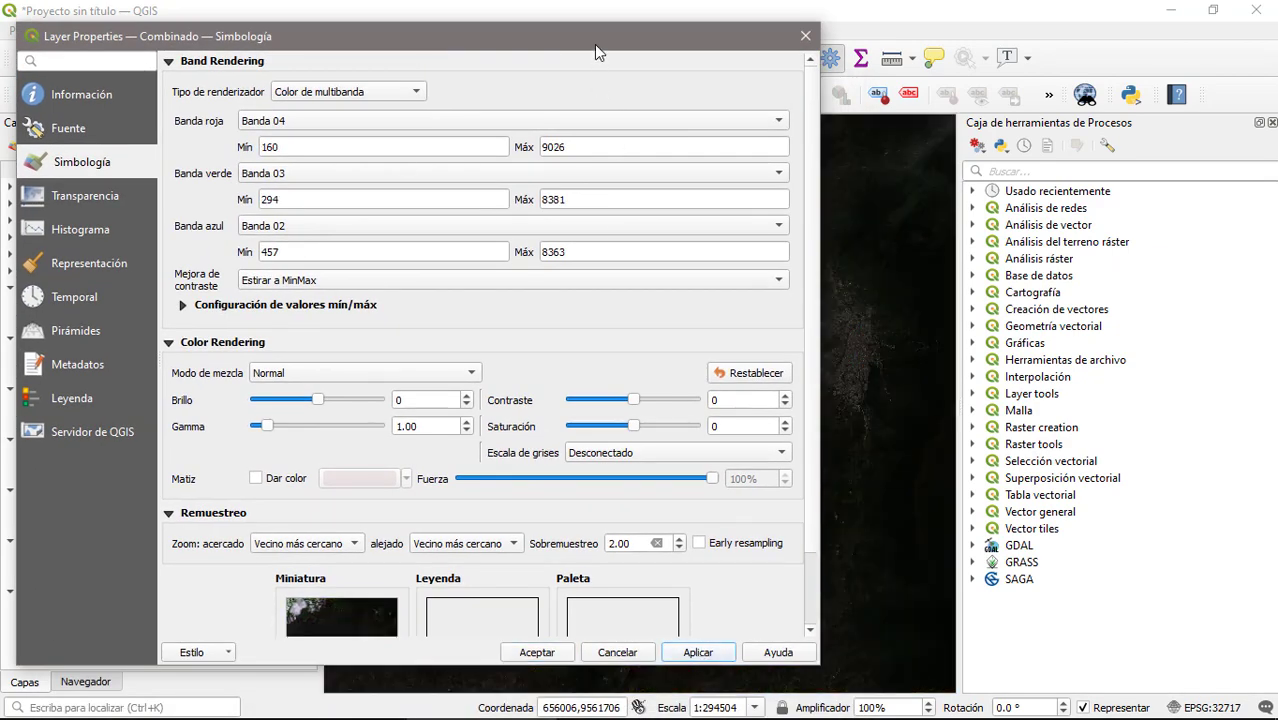
# Raise the Combinado layer's brightness to 76 and its saturation to 25, applying each change.
pyautogui.moveTo(594, 44); pyautogui.dragTo(672, 46)
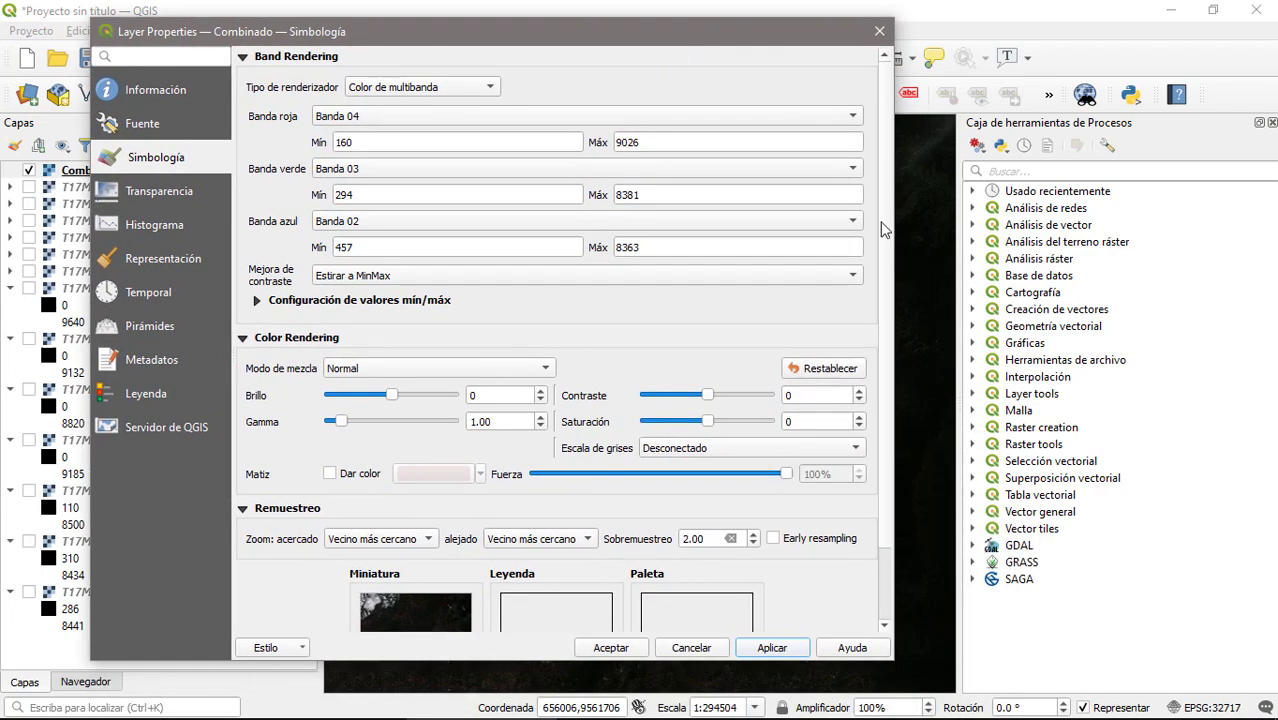
pyautogui.moveTo(886, 205); pyautogui.dragTo(888, 250)
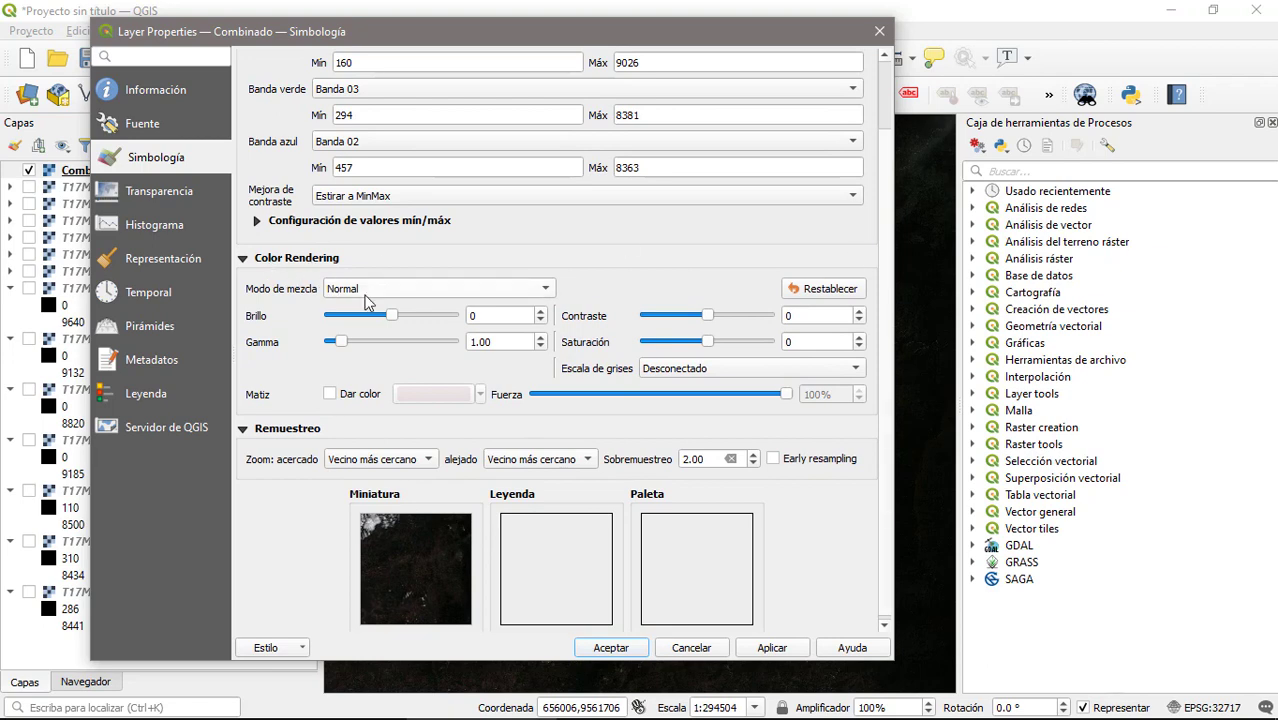
pyautogui.moveTo(392, 316); pyautogui.dragTo(415, 322)
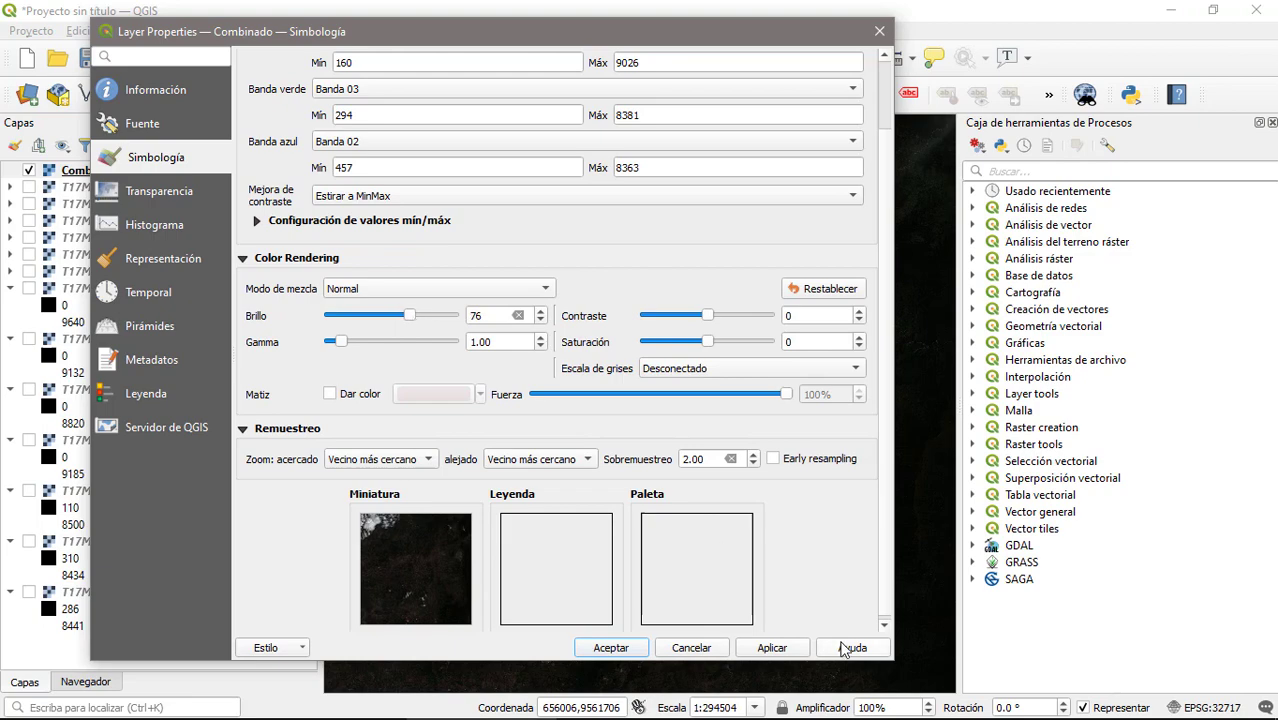
pyautogui.click(772, 648)
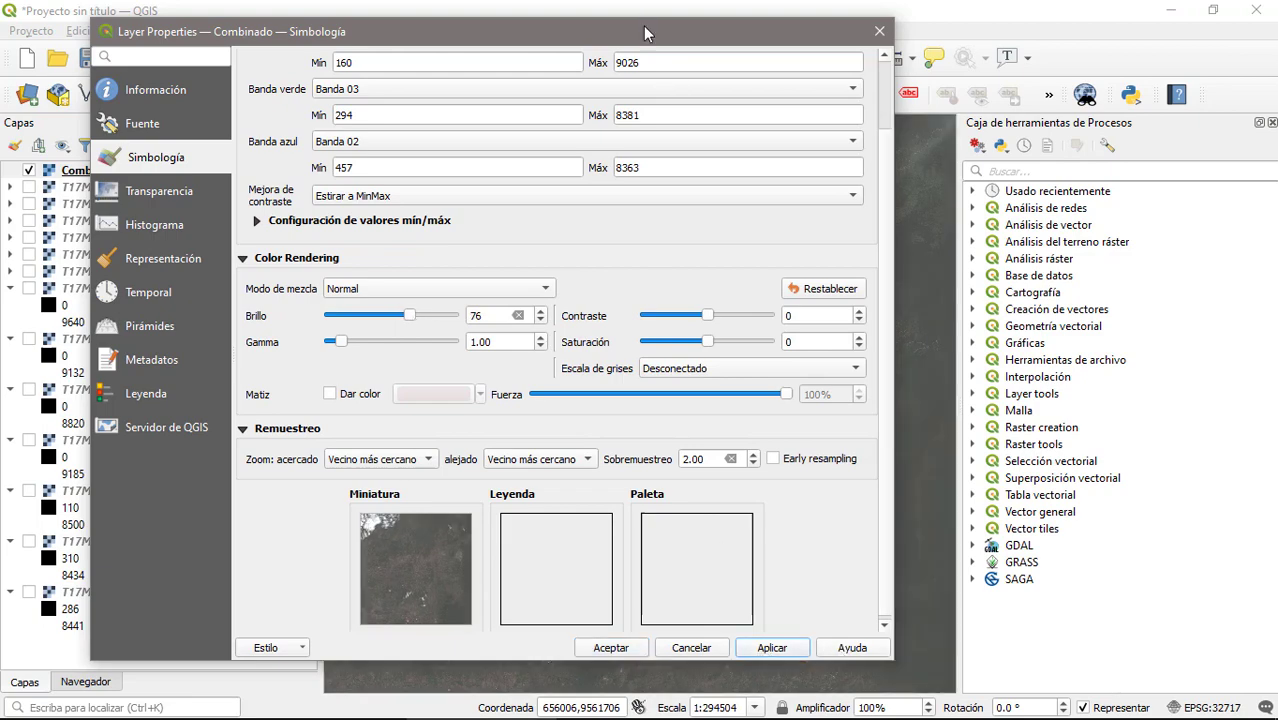
pyautogui.moveTo(643, 25); pyautogui.dragTo(604, 82)
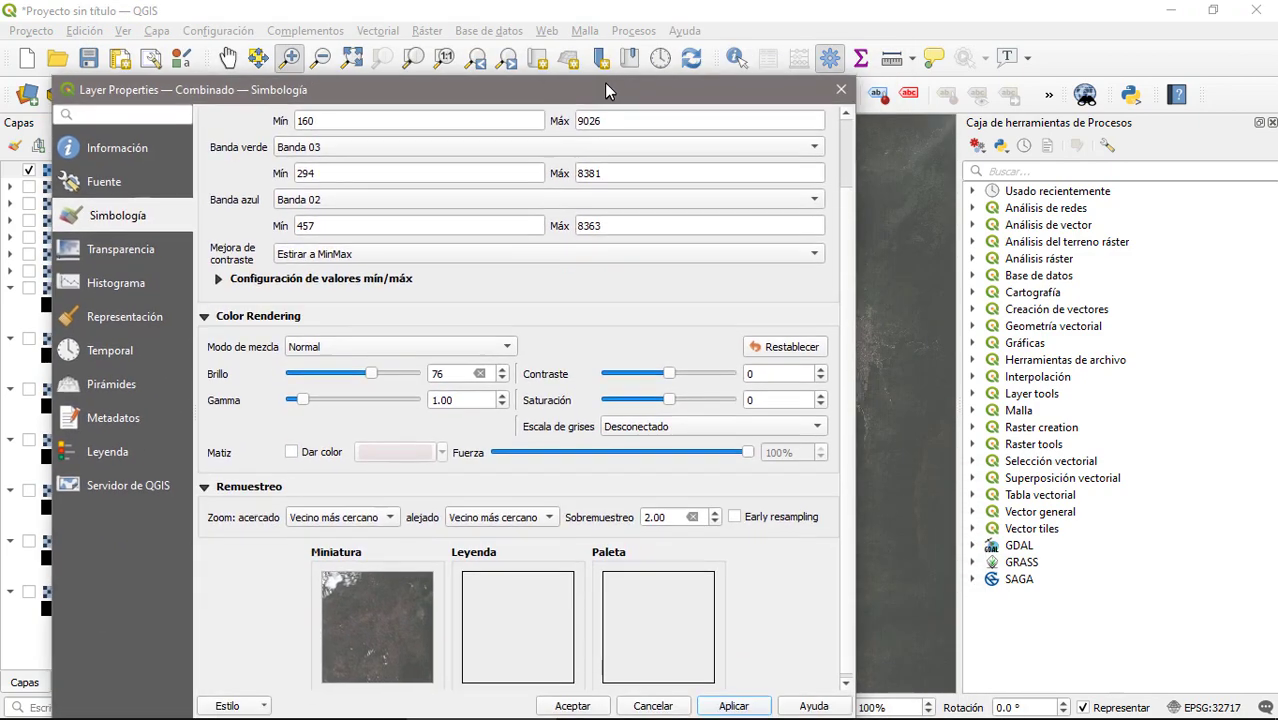
pyautogui.moveTo(672, 400); pyautogui.dragTo(685, 400)
pyautogui.moveTo(660, 103); pyautogui.dragTo(645, 34)
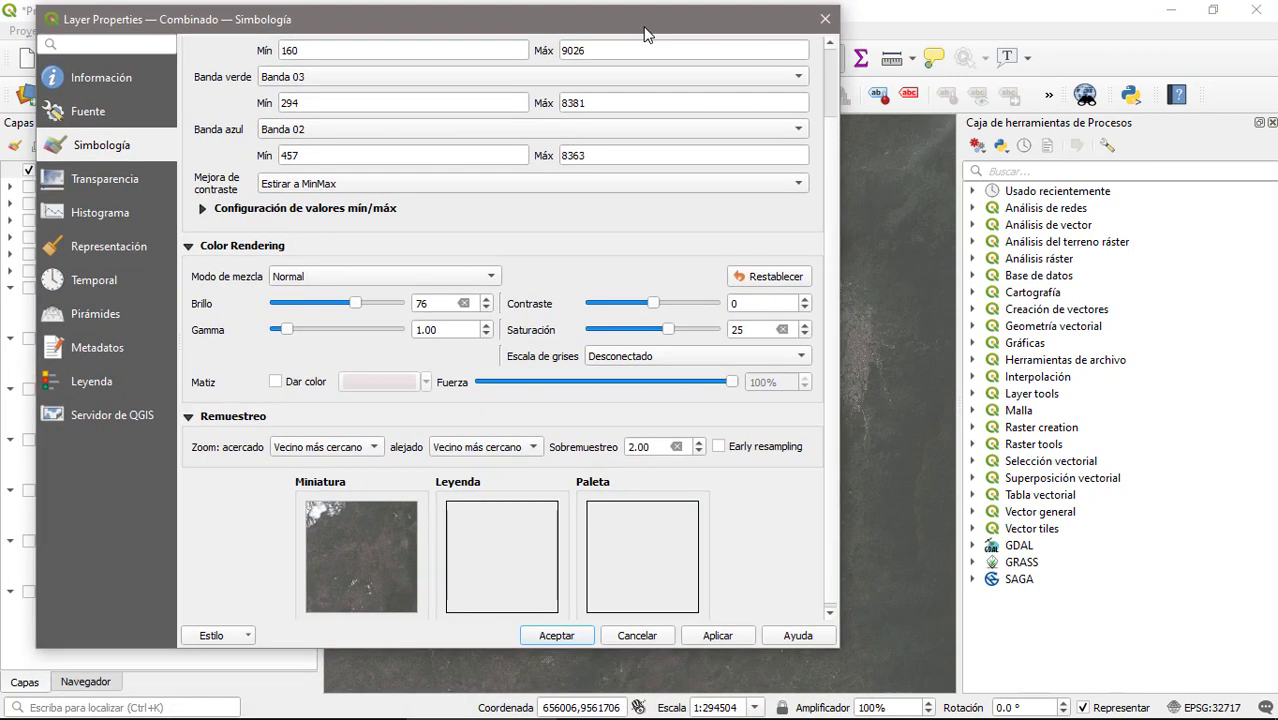
pyautogui.click(715, 637)
# Try a contrast of 36 on the Combinado layer, reduce it to 22 and apply it.
pyautogui.moveTo(651, 303); pyautogui.dragTo(708, 341)
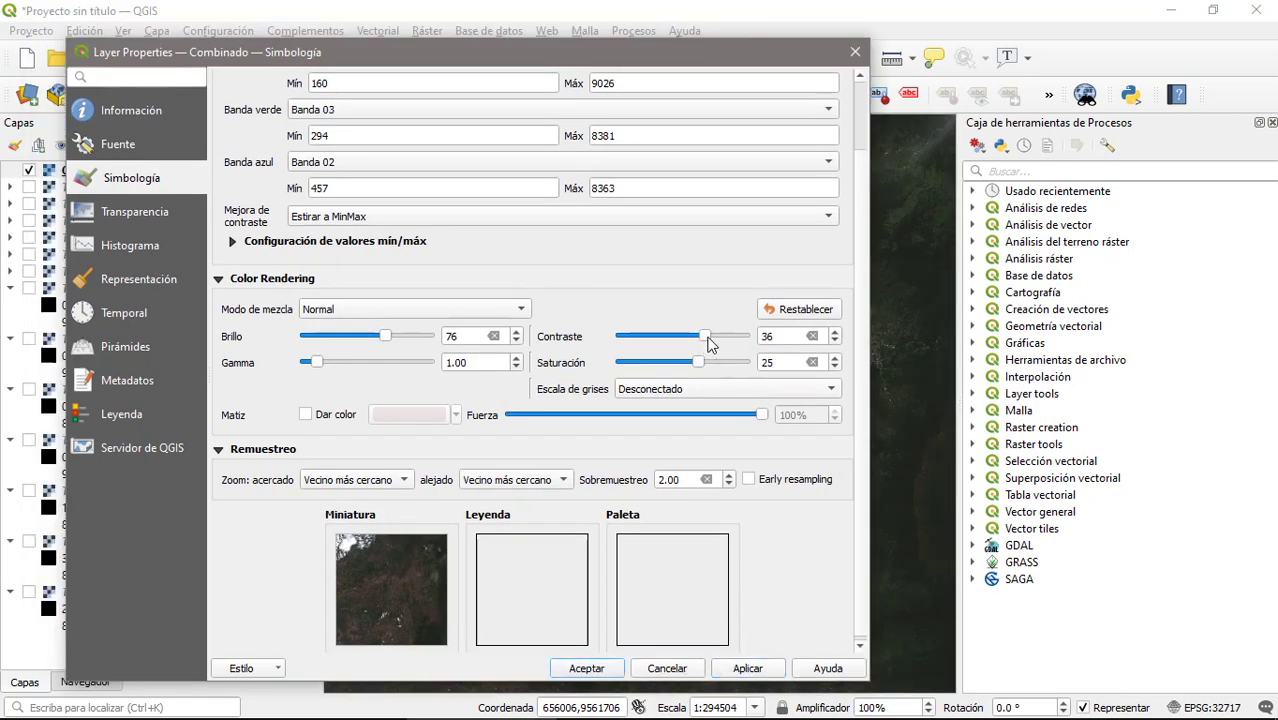
pyautogui.click(766, 668)
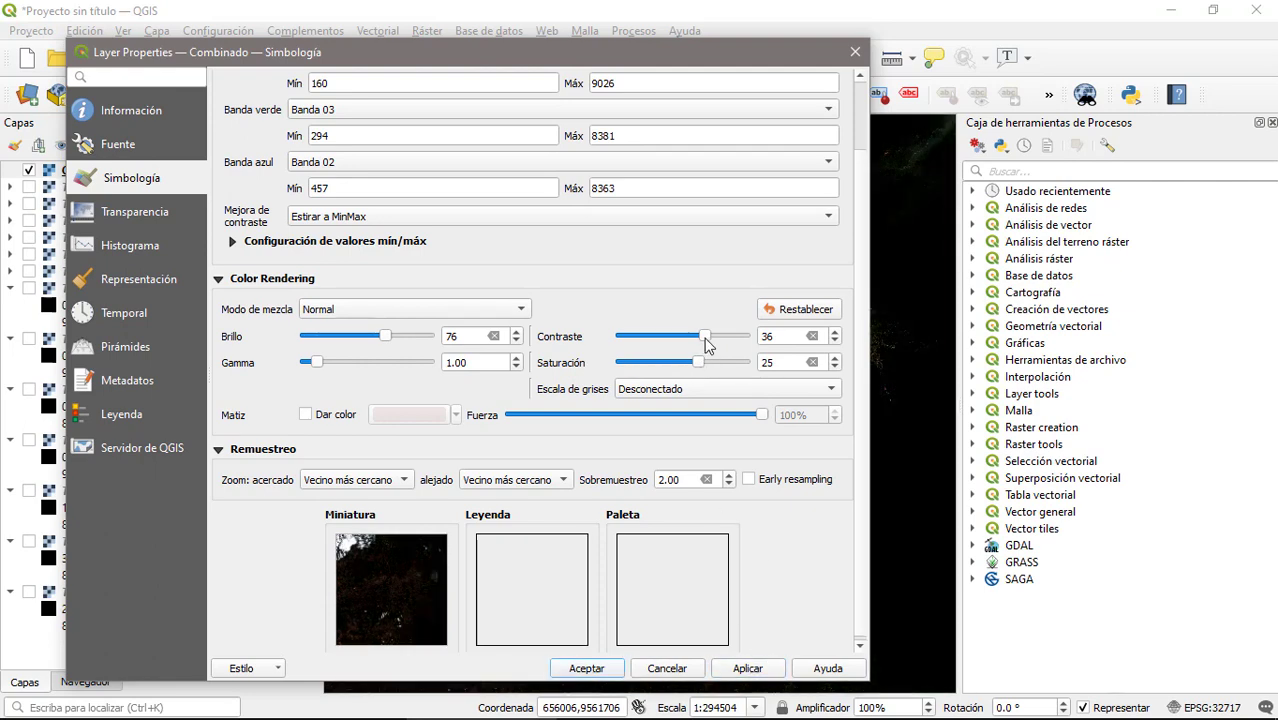
pyautogui.moveTo(705, 338); pyautogui.dragTo(700, 345)
pyautogui.click(762, 672)
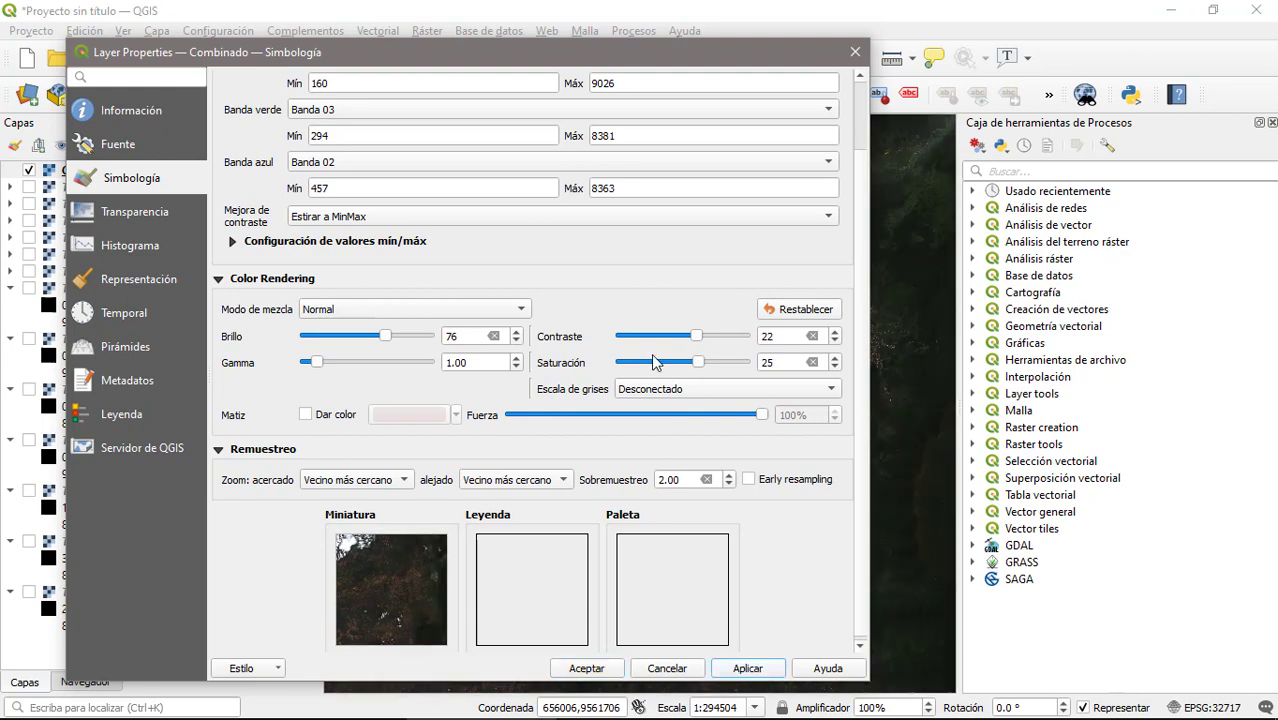
# Apply a gamma of 1.16 to the Combinado layer, close its properties and inspect the valley and the urban area to its east.
pyautogui.click(318, 368)
pyautogui.moveTo(318, 368); pyautogui.dragTo(323, 368)
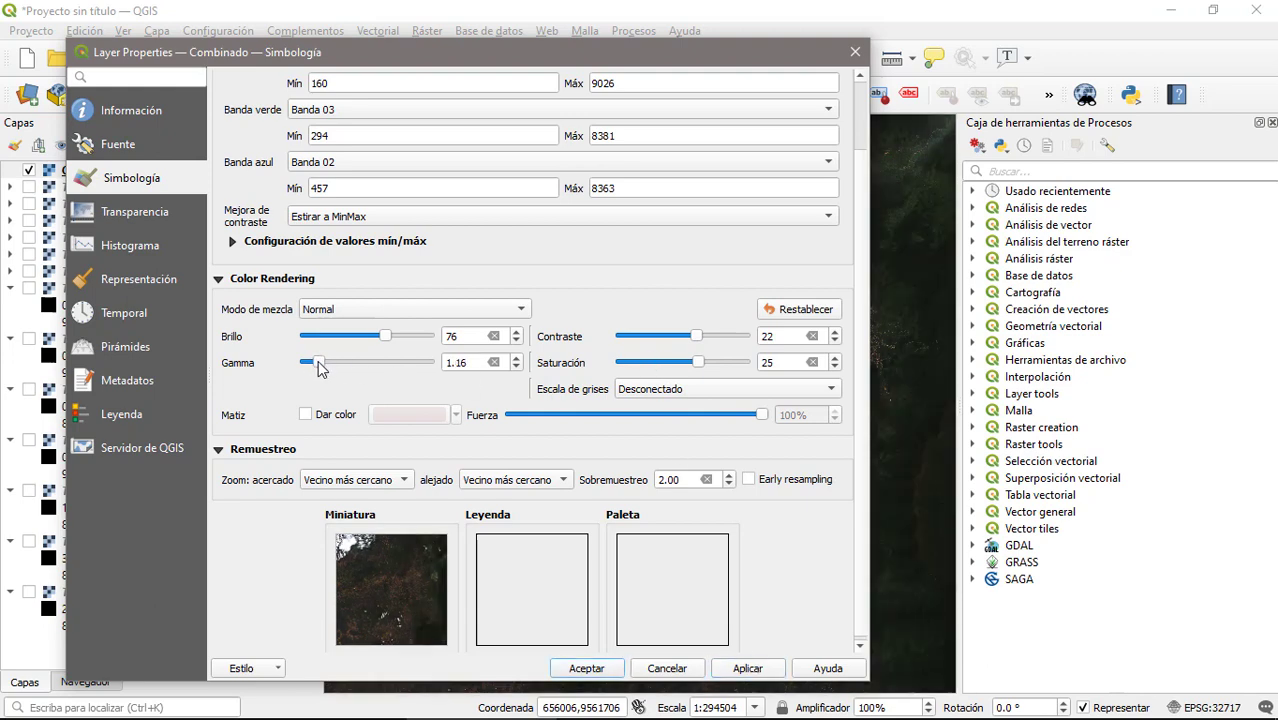
pyautogui.click(750, 669)
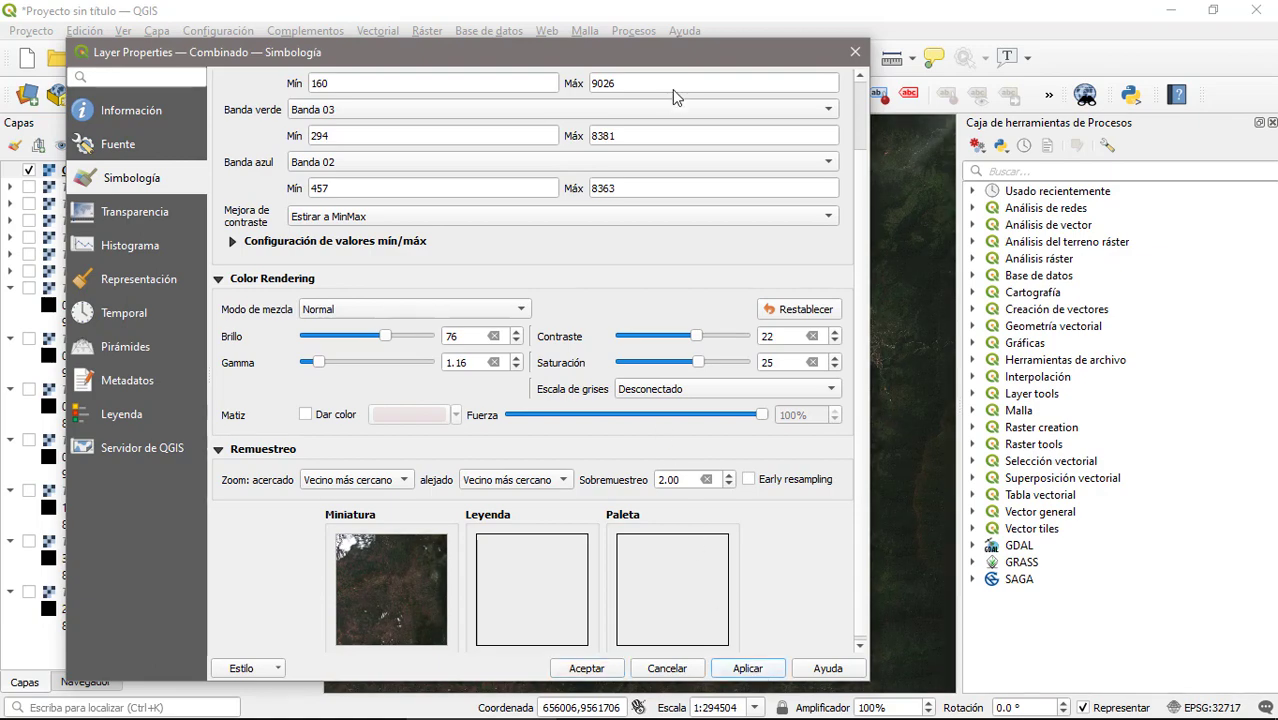
pyautogui.moveTo(668, 56); pyautogui.dragTo(890, 346)
pyautogui.press('Escape')
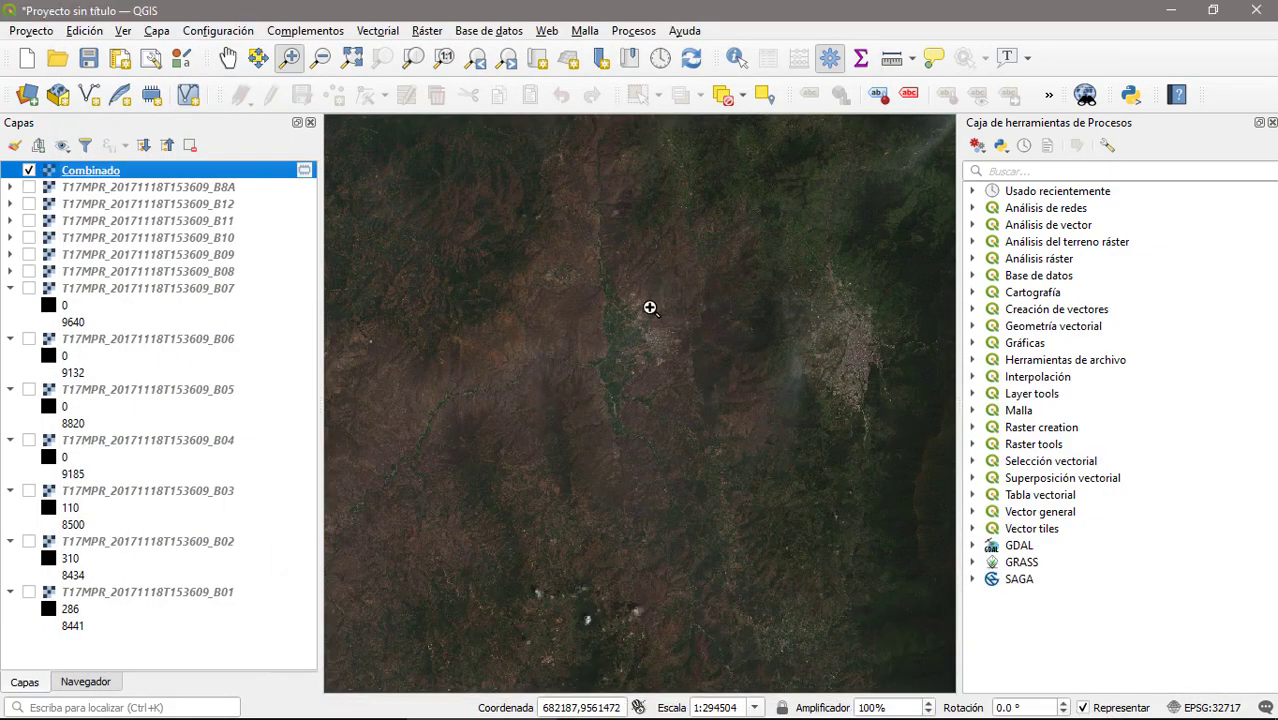
pyautogui.moveTo(556, 262); pyautogui.dragTo(919, 451)
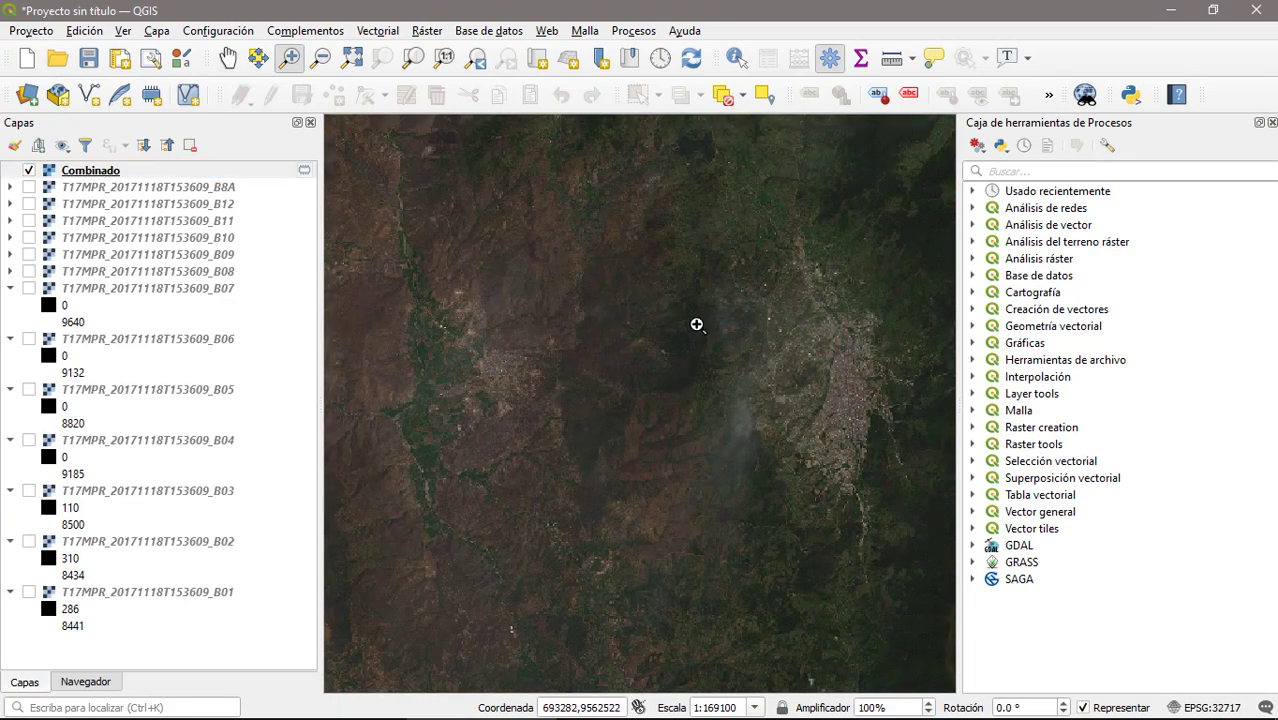